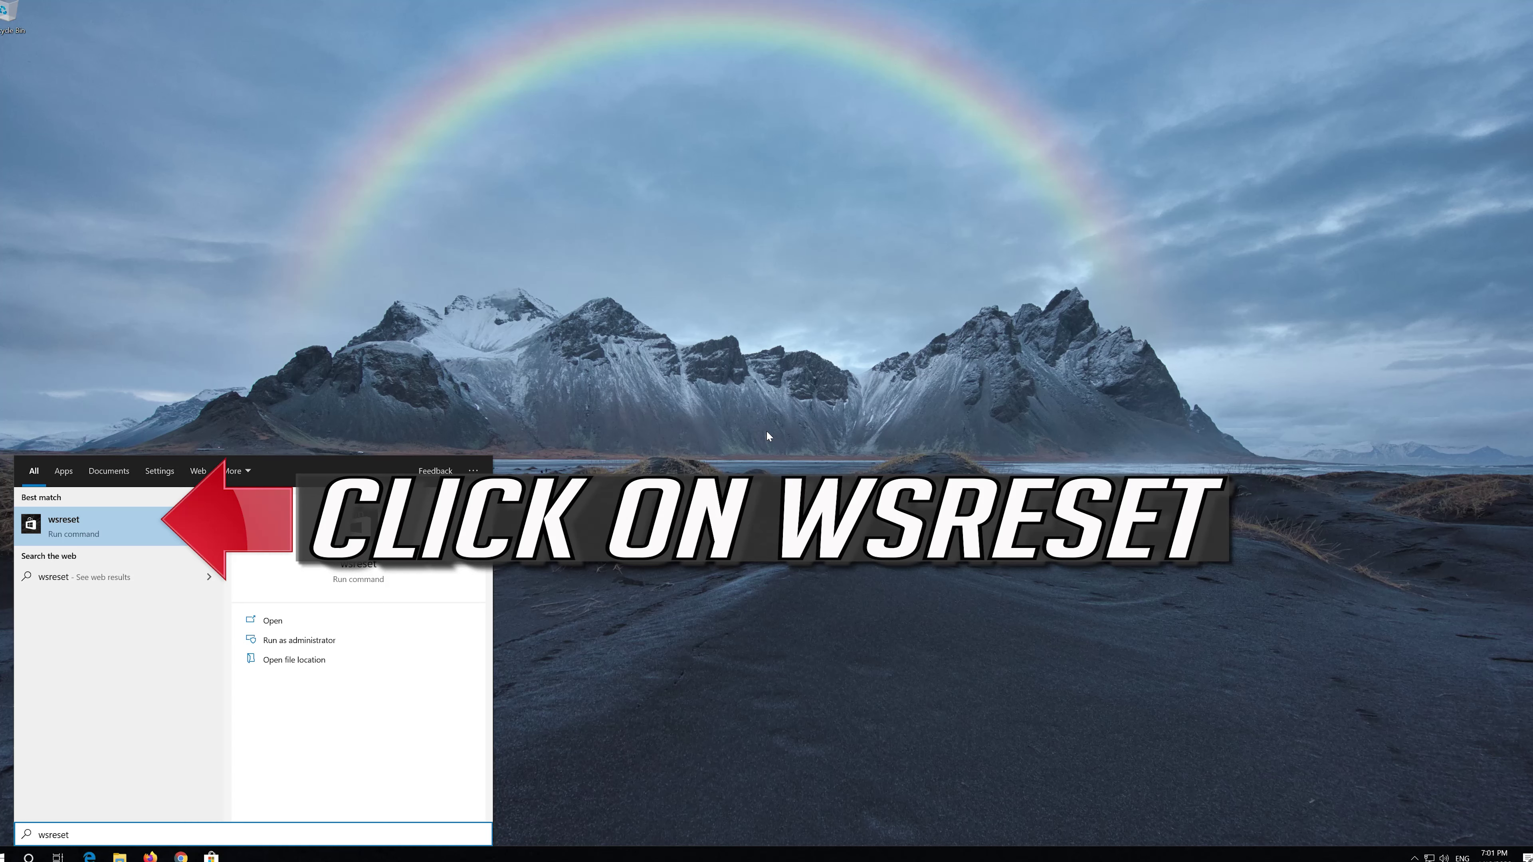
Run wsreset to clear the Microsoft Store cache, then close the Store window it reopens.
left_click(120, 536)
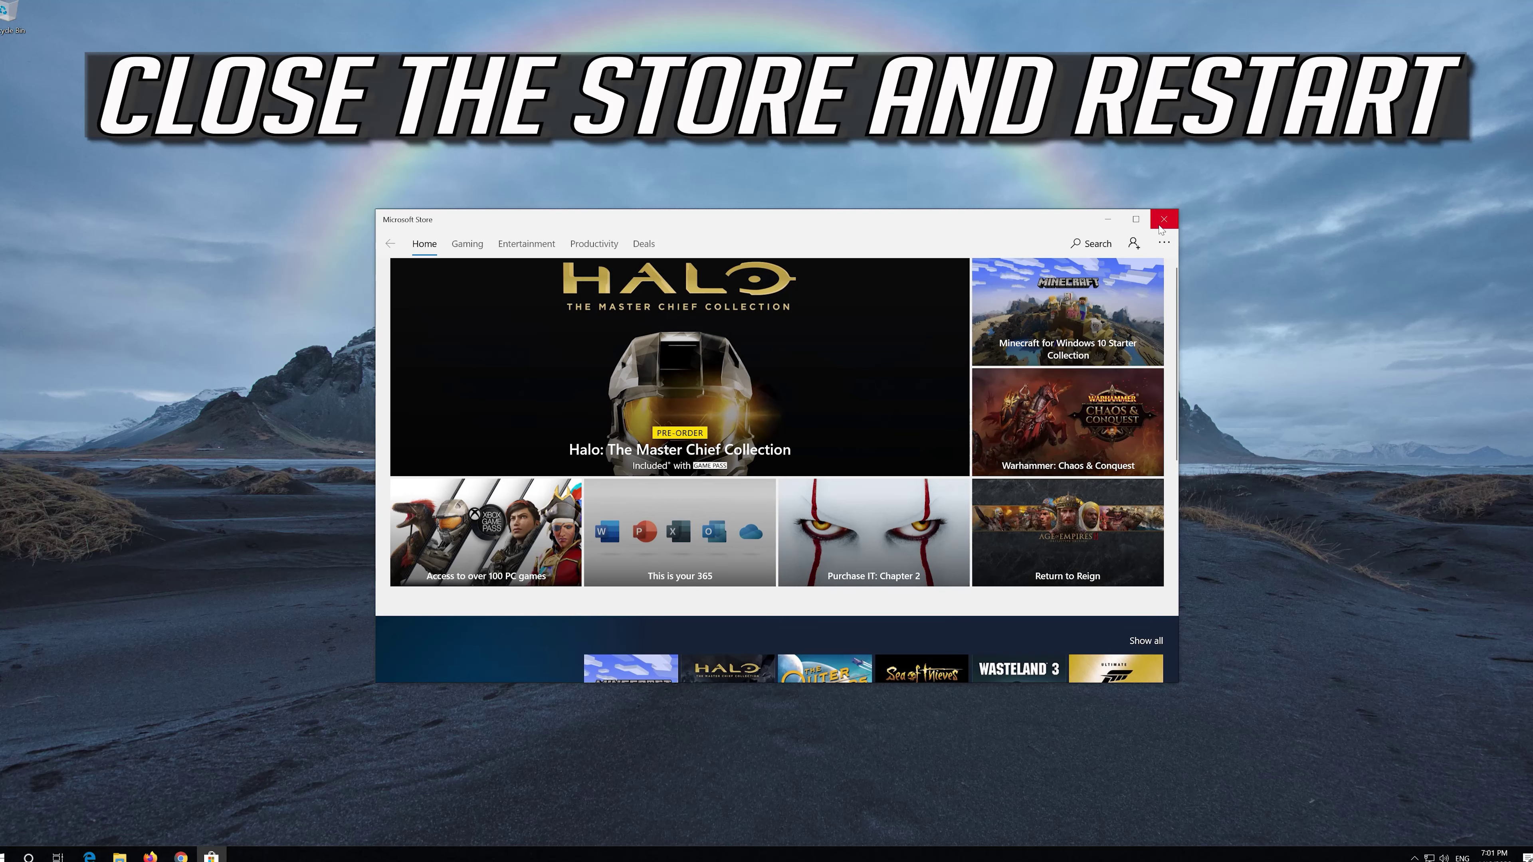
left_click(1162, 220)
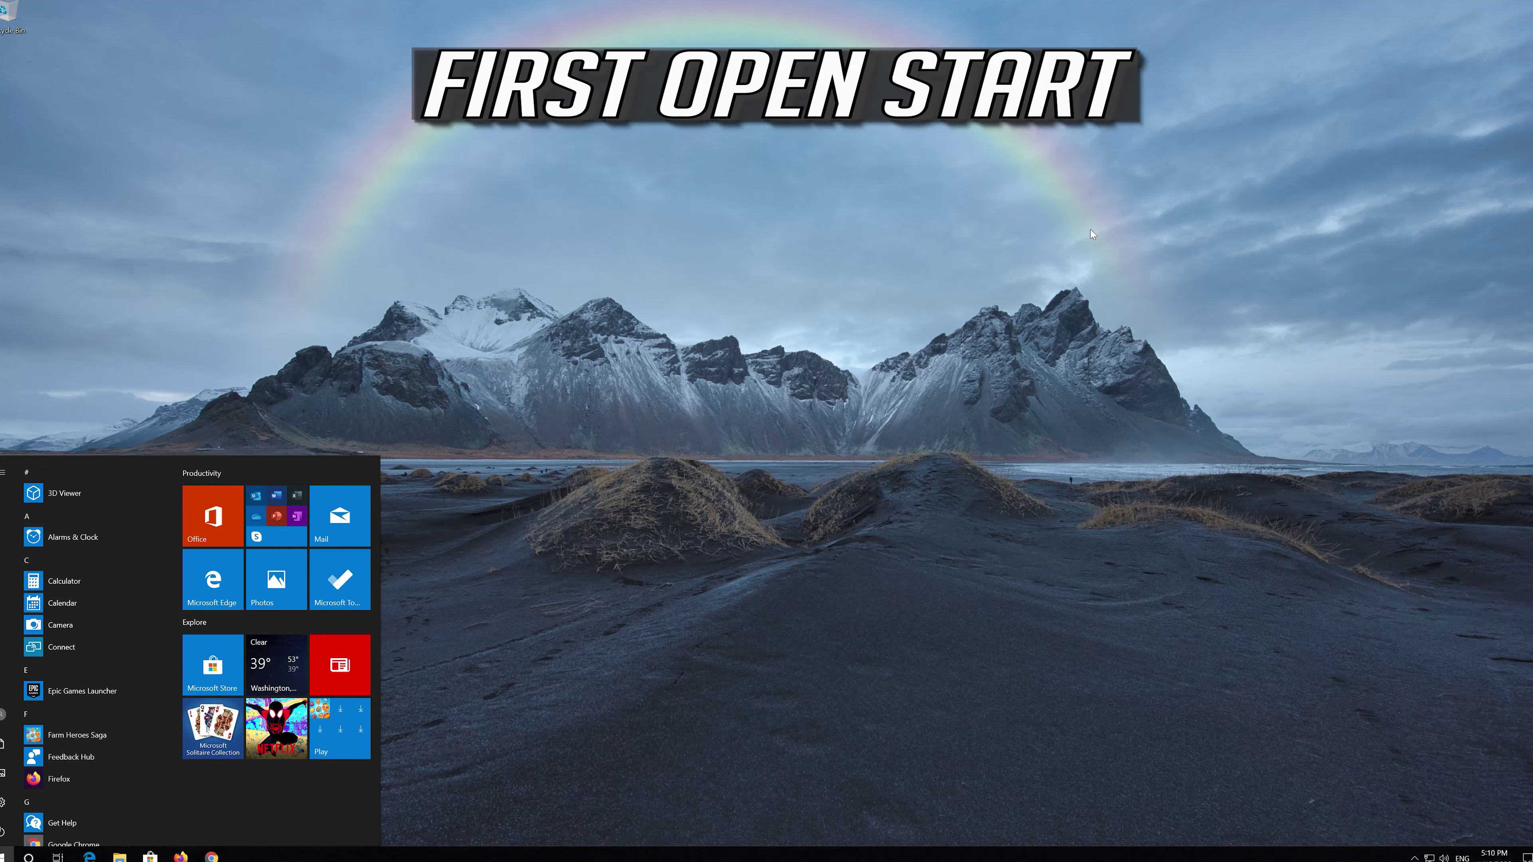
Open Windows Settings and go to Apps & features to see the installed apps list.
left_click(2, 805)
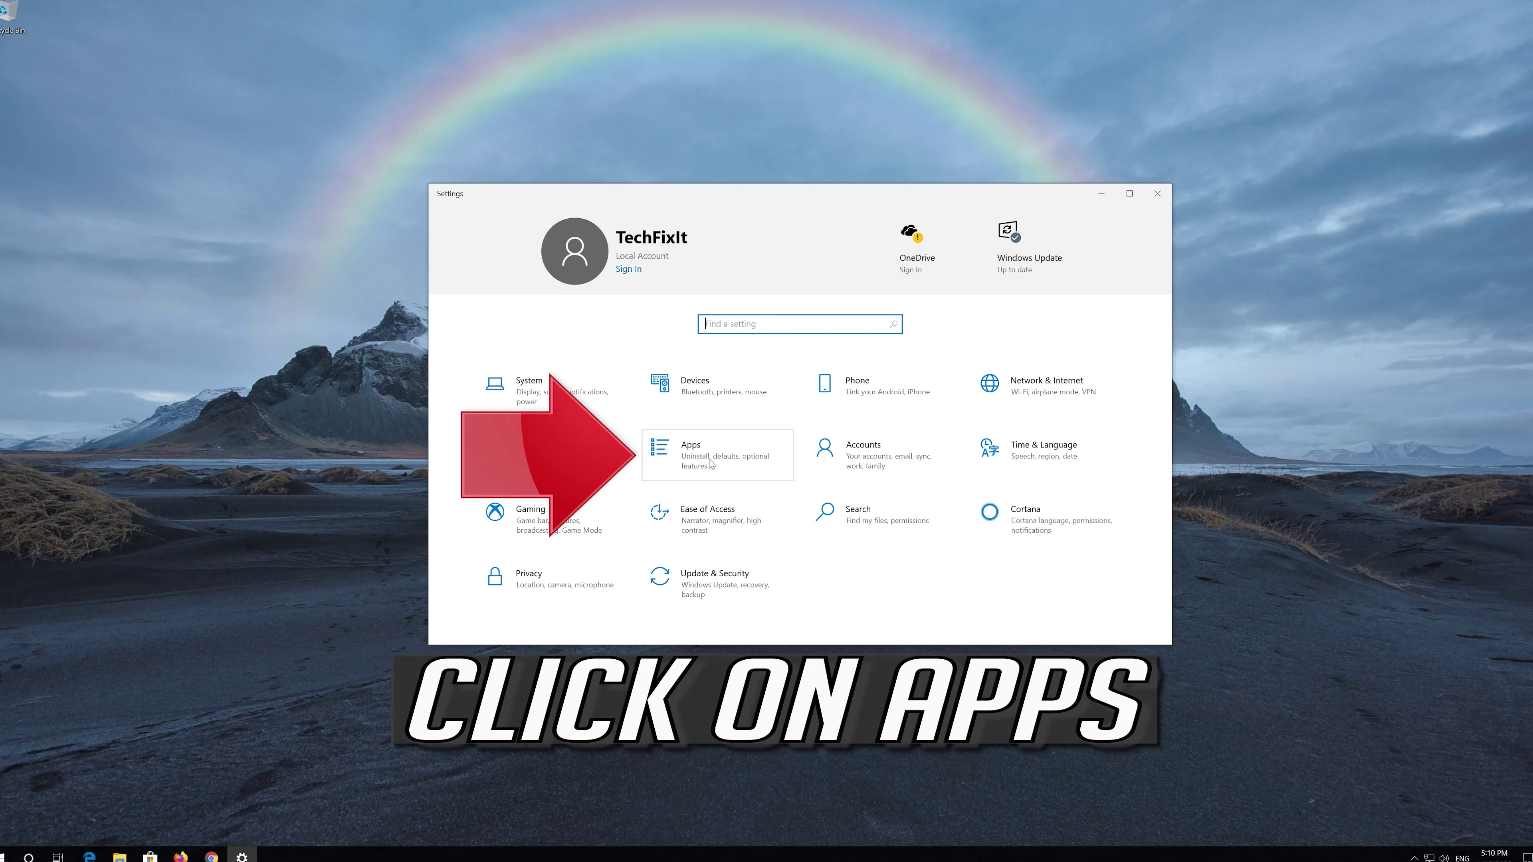
left_click(745, 455)
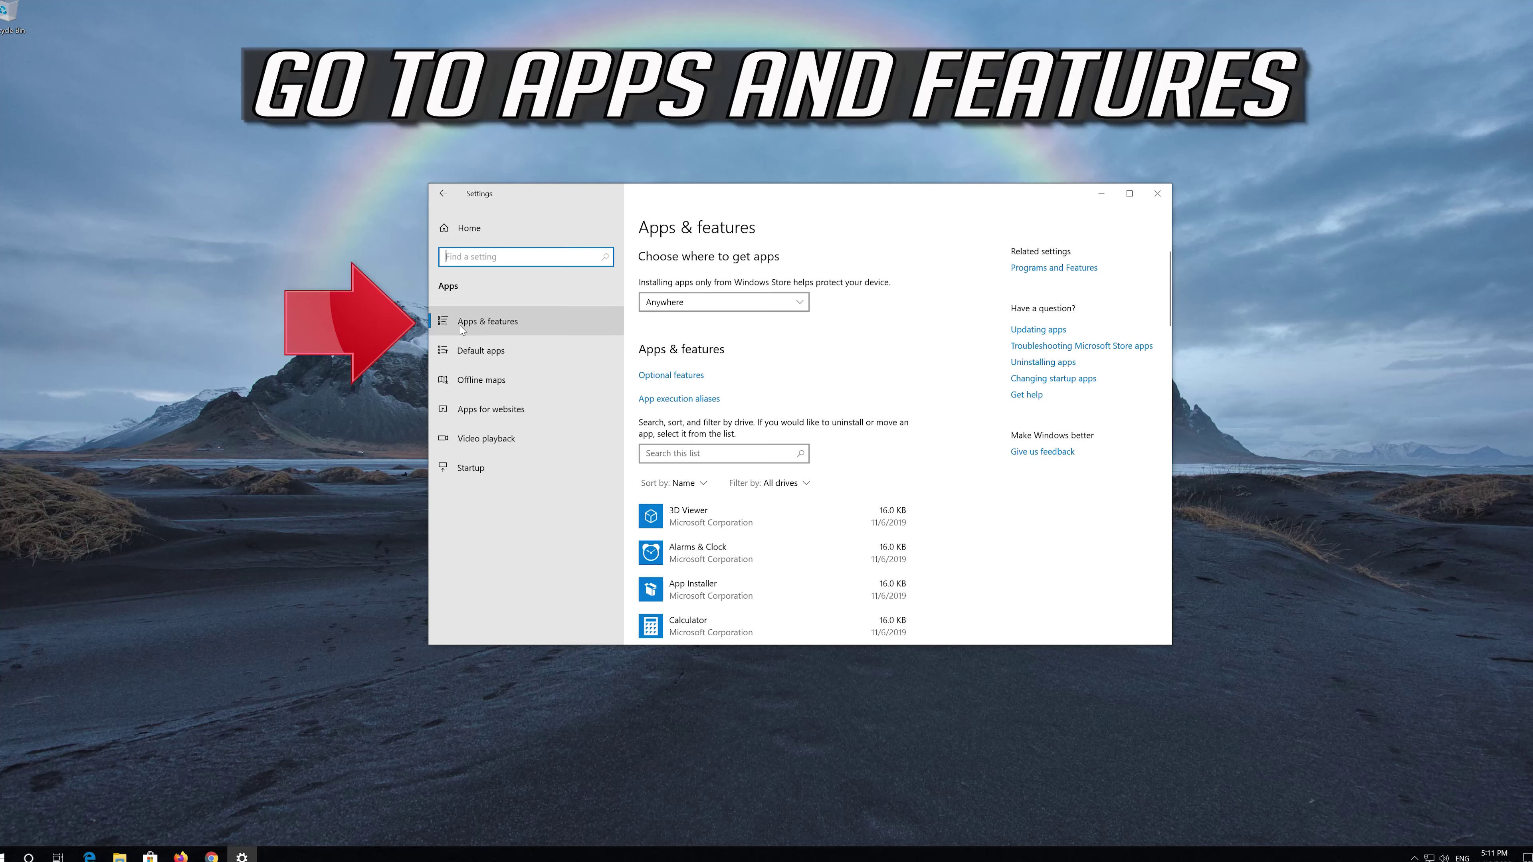
Find Microsoft Store (1.48 MB) in the installed apps list and expand its entry to reveal Advanced options.
left_click(516, 321)
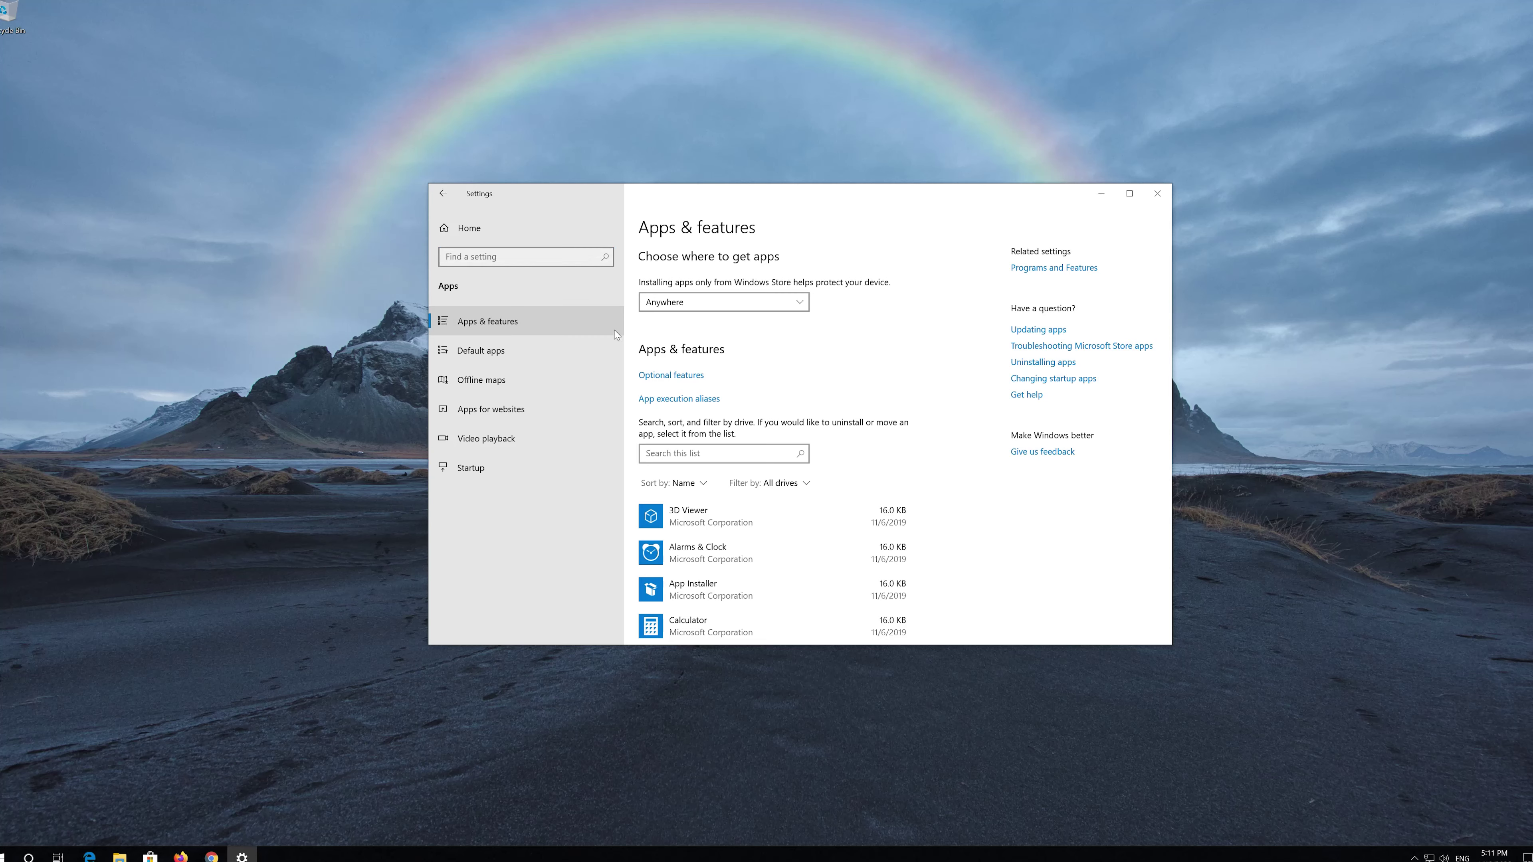
scroll(740, 392, "down", 5)
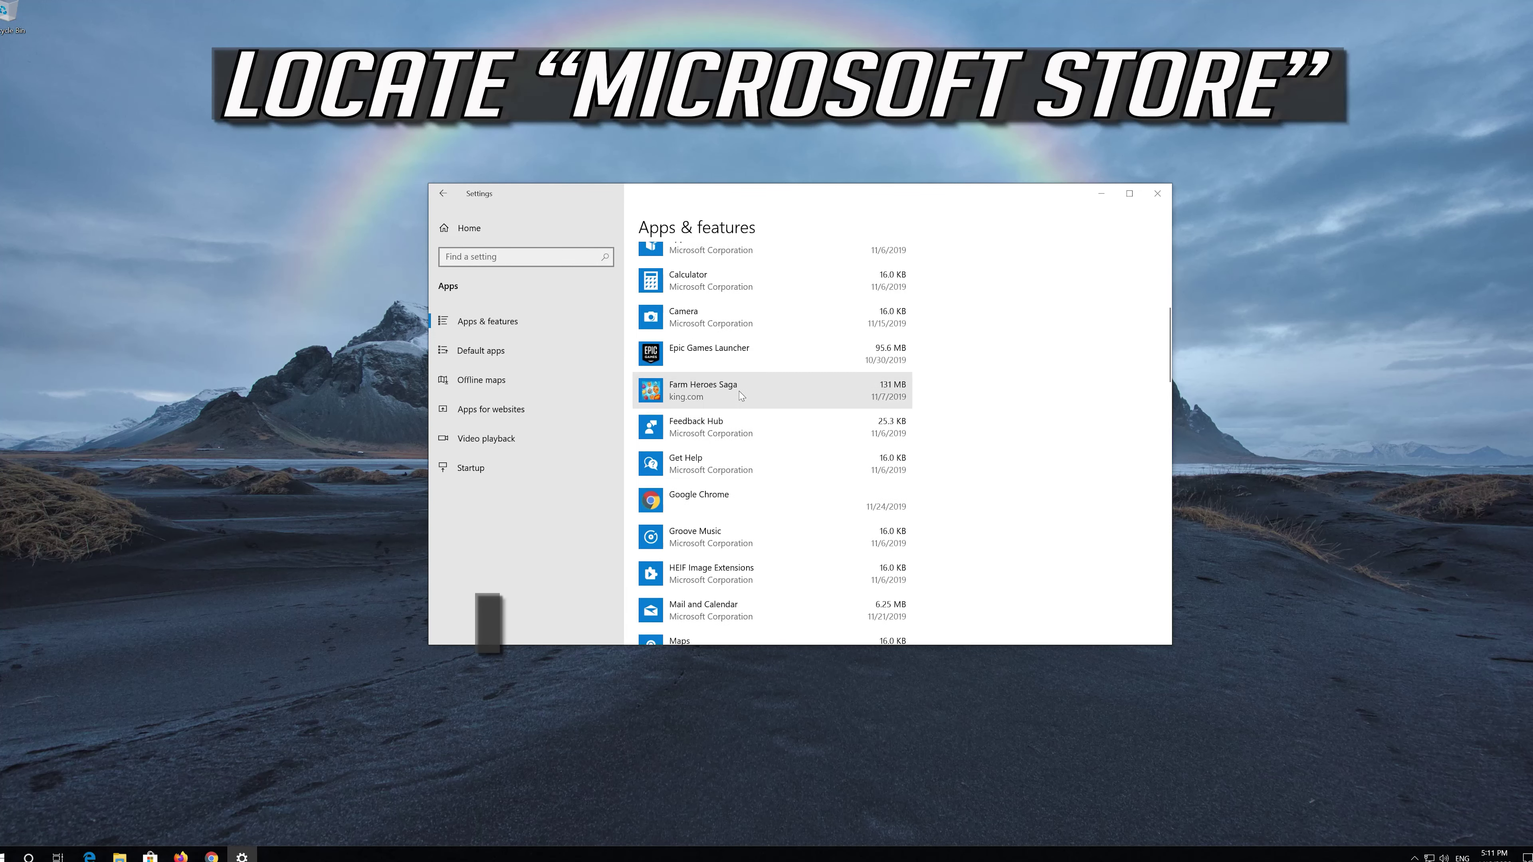
scroll(740, 393, "down", 5)
scroll(742, 394, "down", 3)
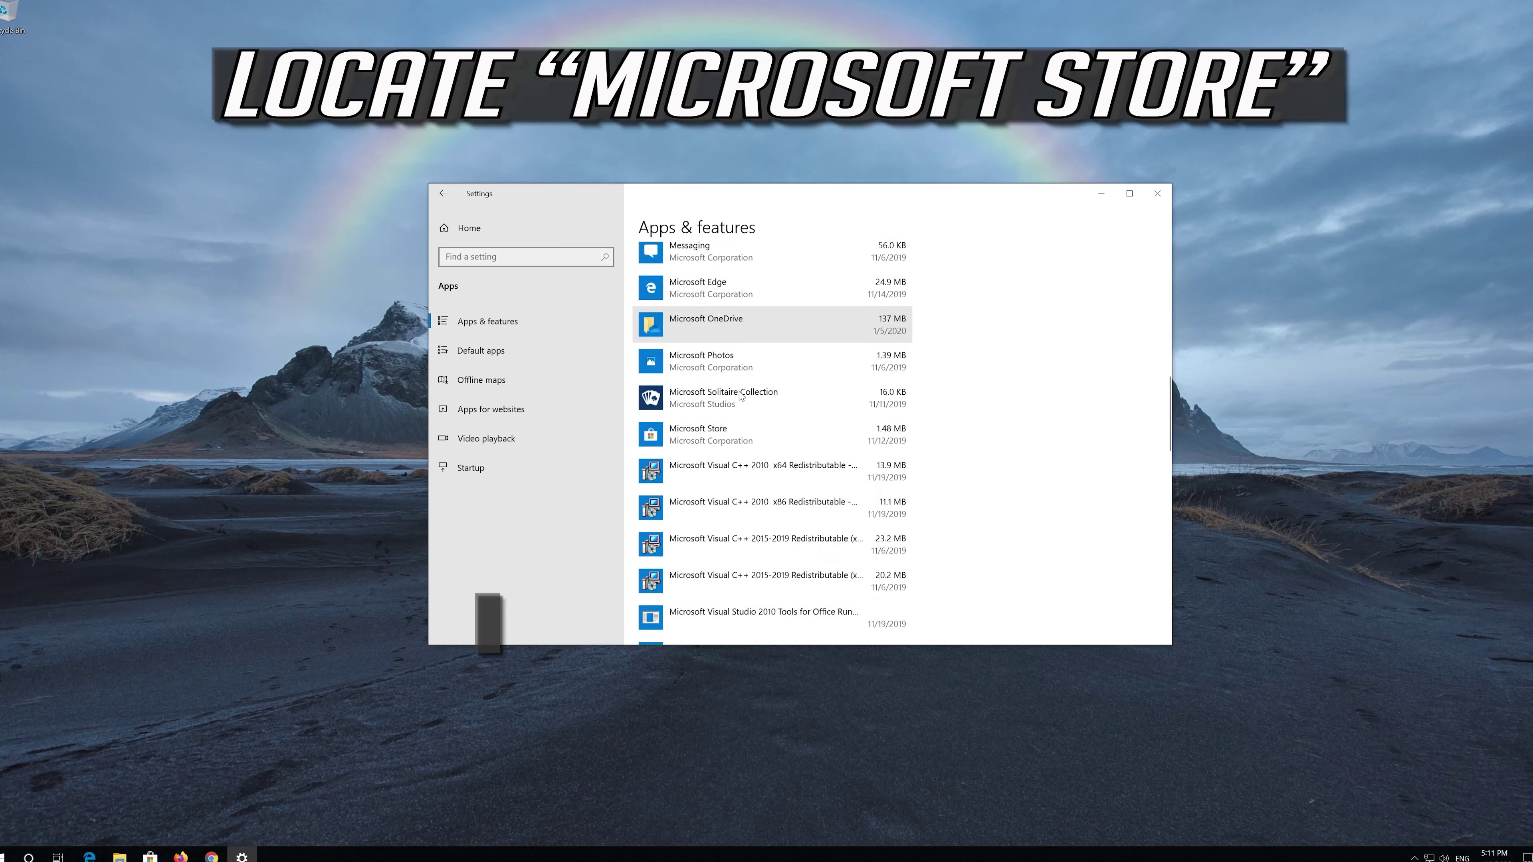
scroll(741, 393, "up", 1)
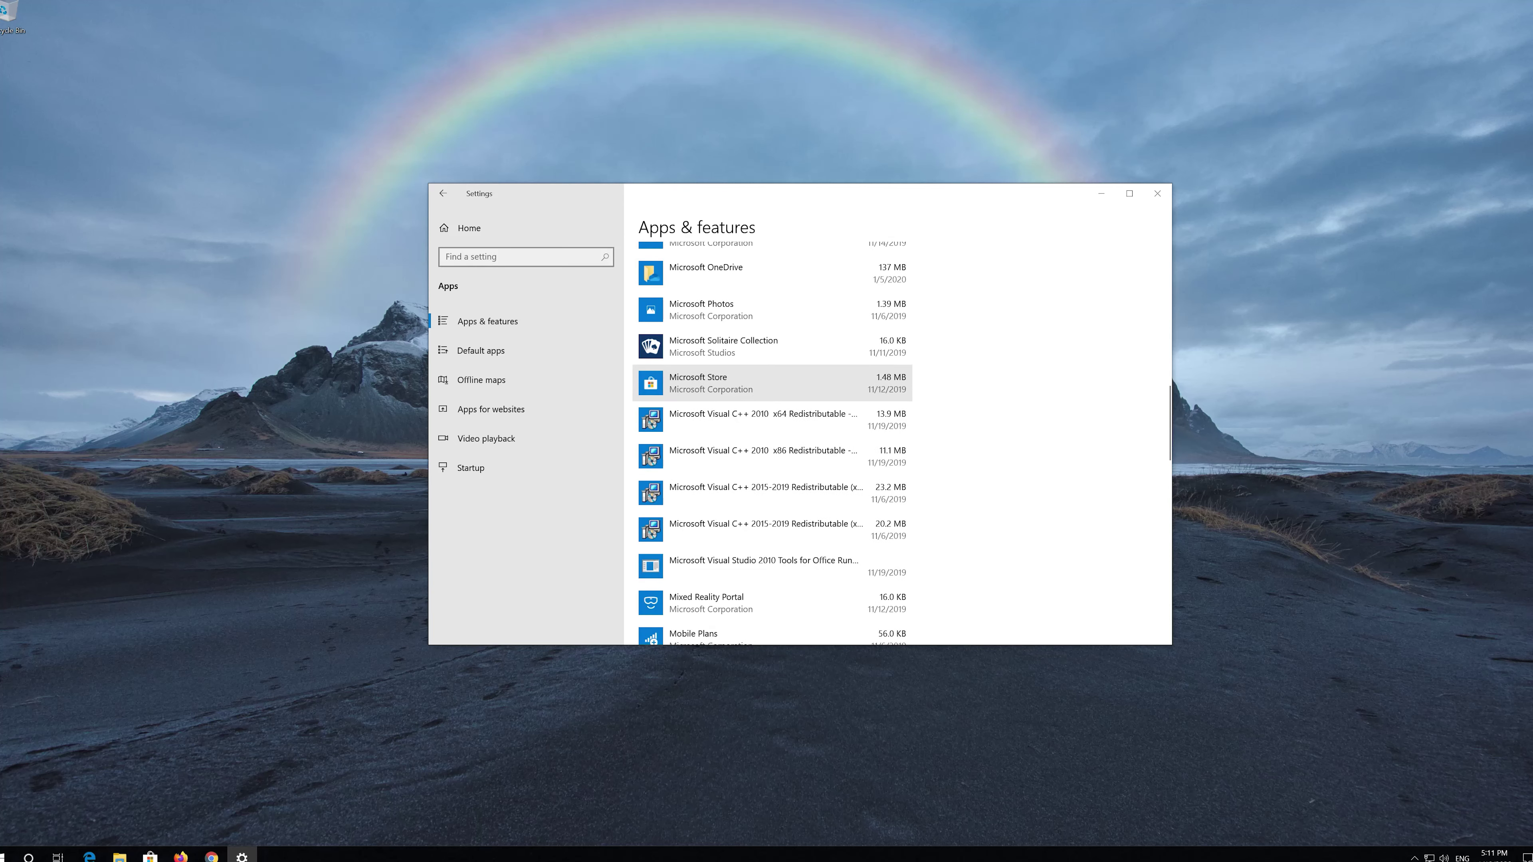
left_click(741, 391)
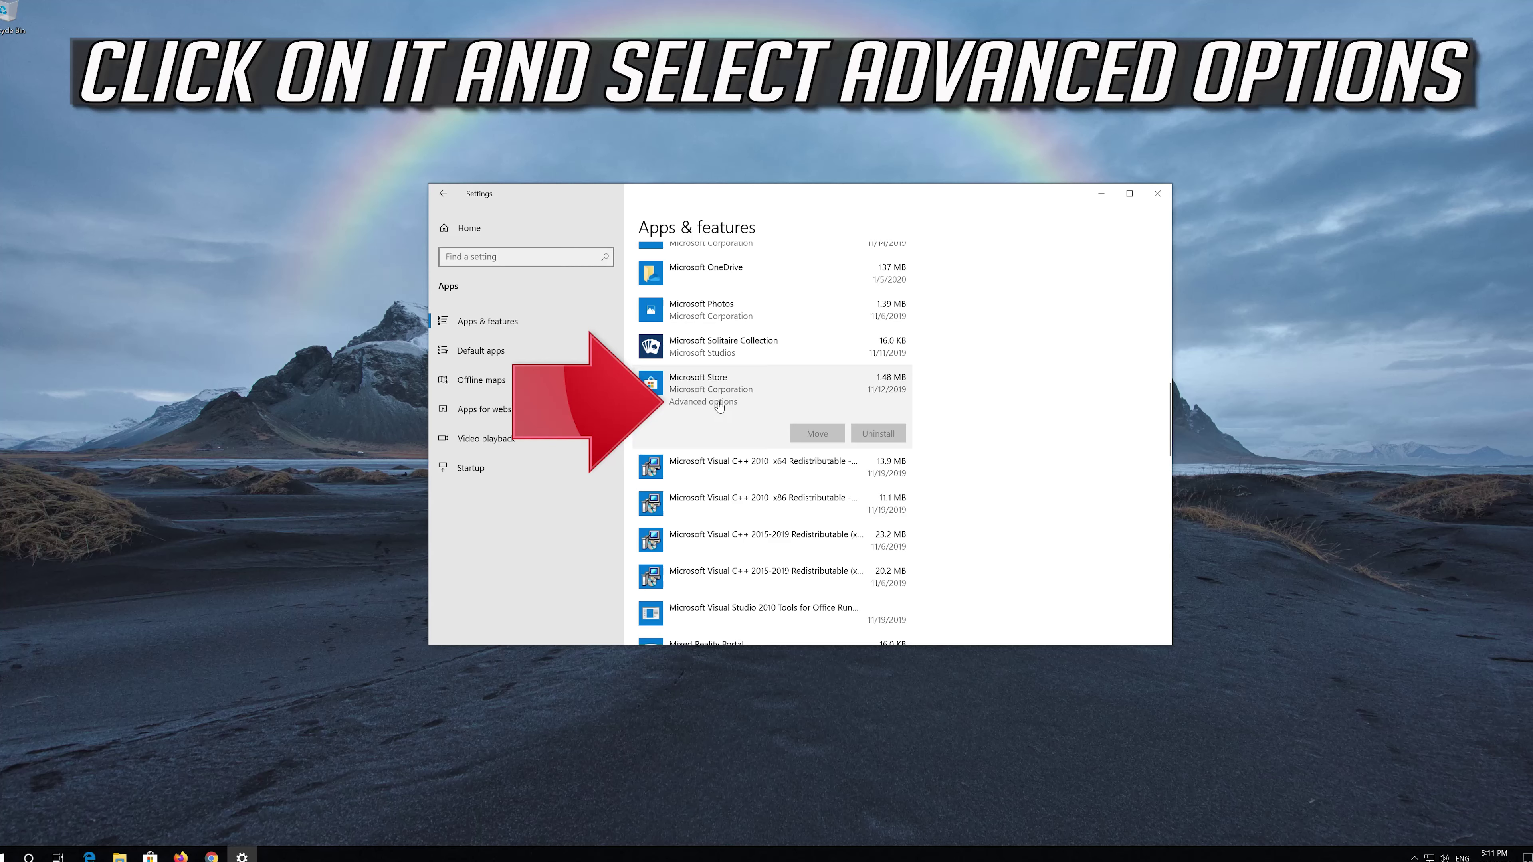
Reset the Microsoft Store from its Advanced options page, confirming deletion of its app data.
left_click(720, 402)
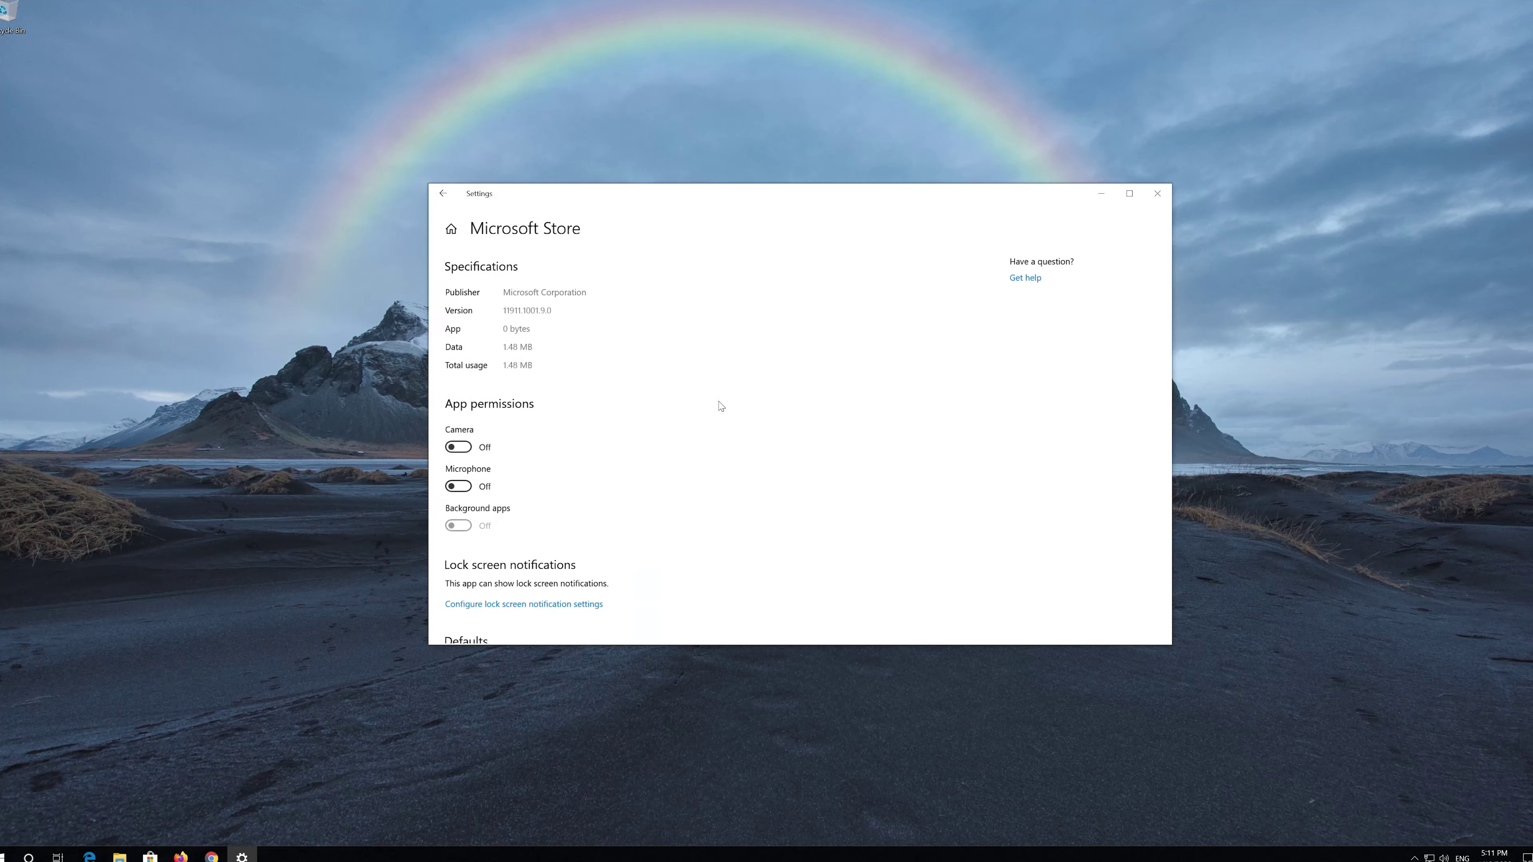
scroll(599, 433, "down", 5)
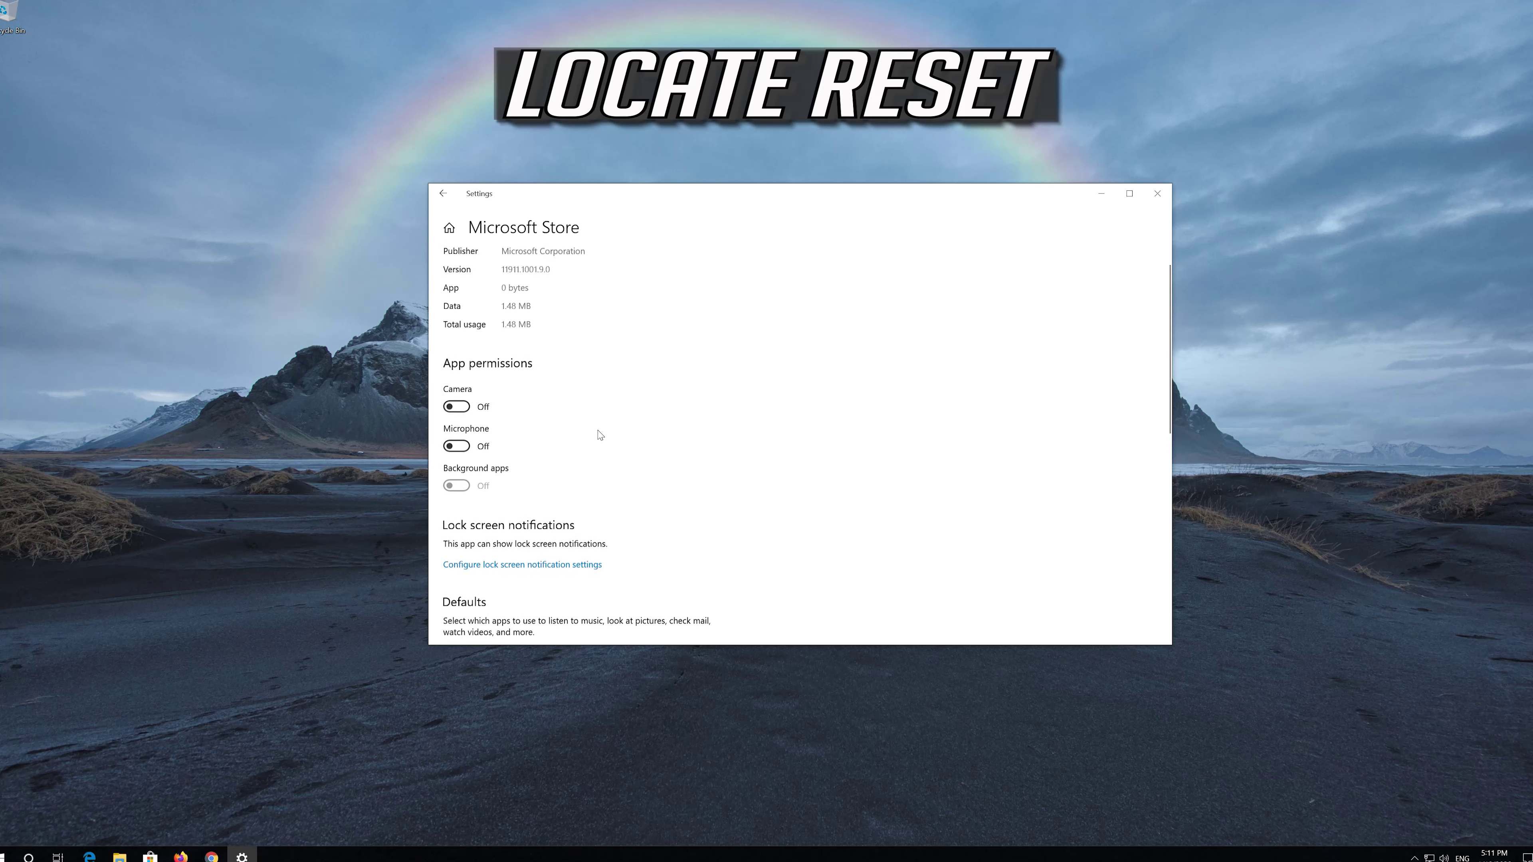
scroll(599, 433, "down", 5)
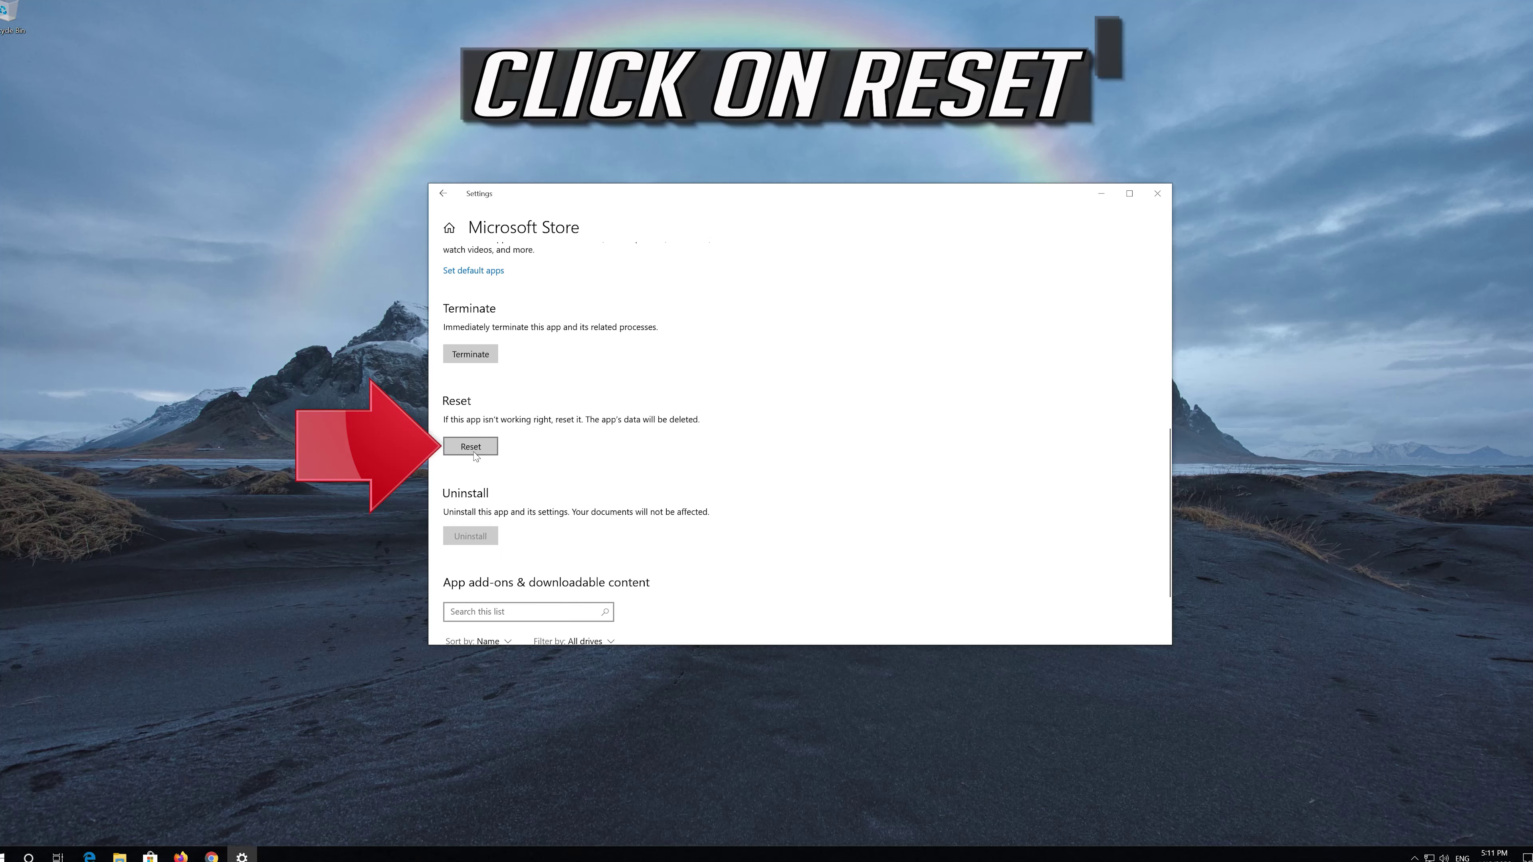
left_click(472, 447)
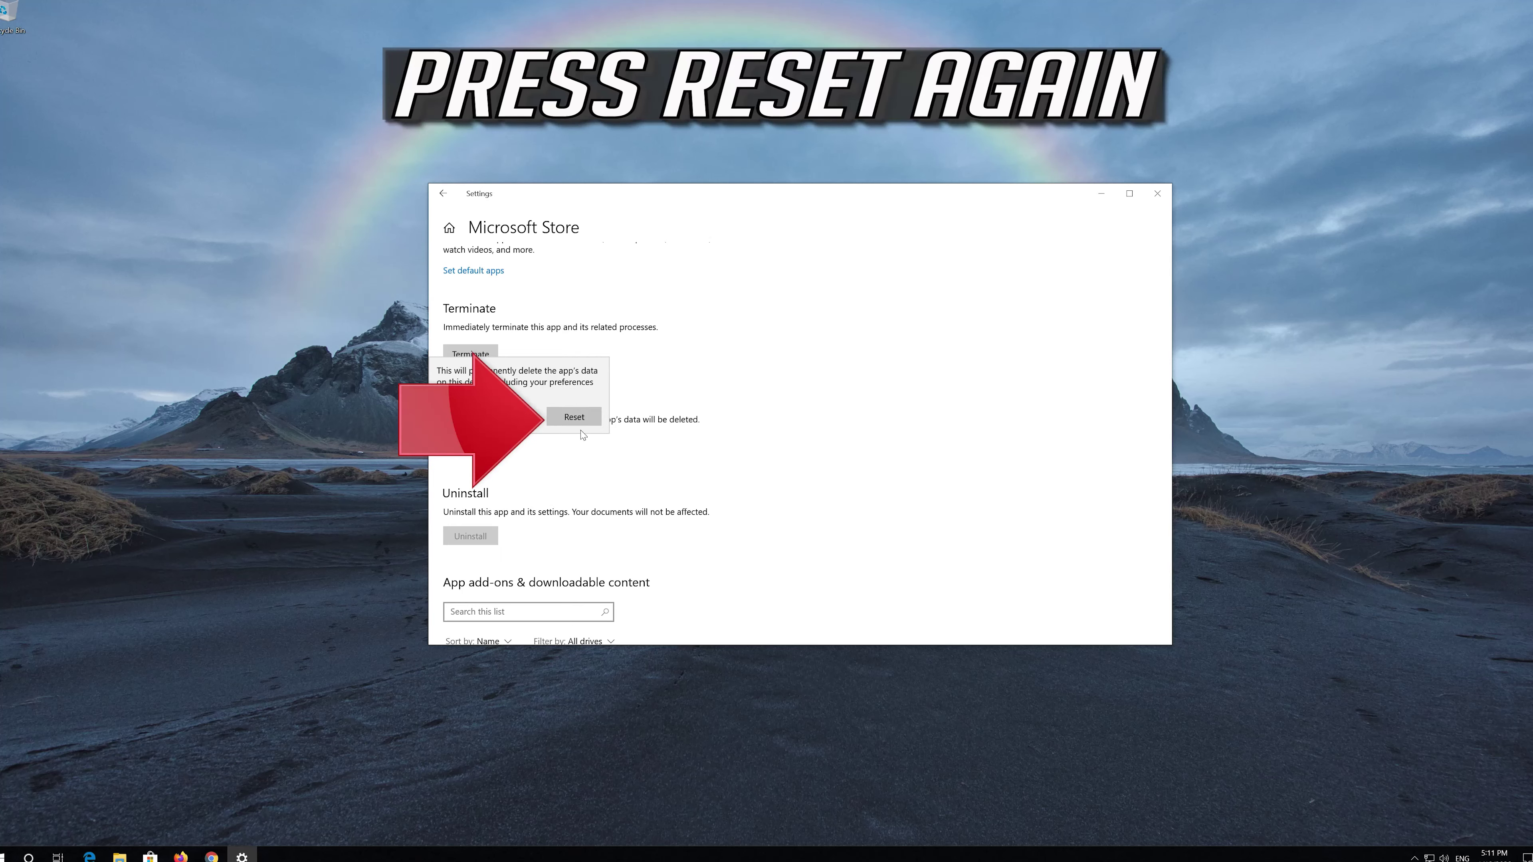
left_click(556, 422)
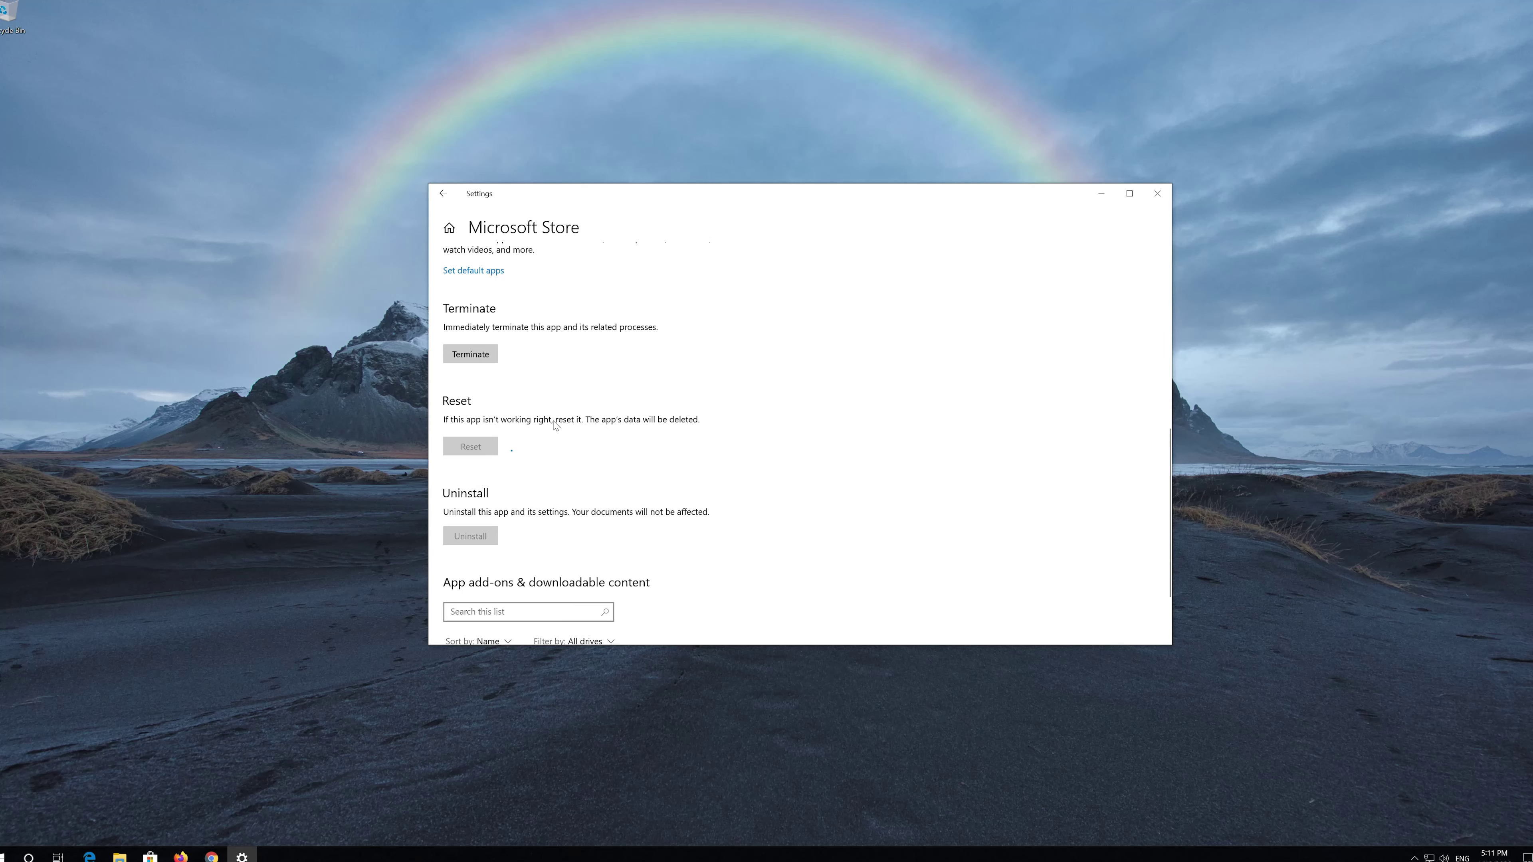
Close Settings and launch the Microsoft Store from the Start menu to confirm it loads.
left_click(1159, 196)
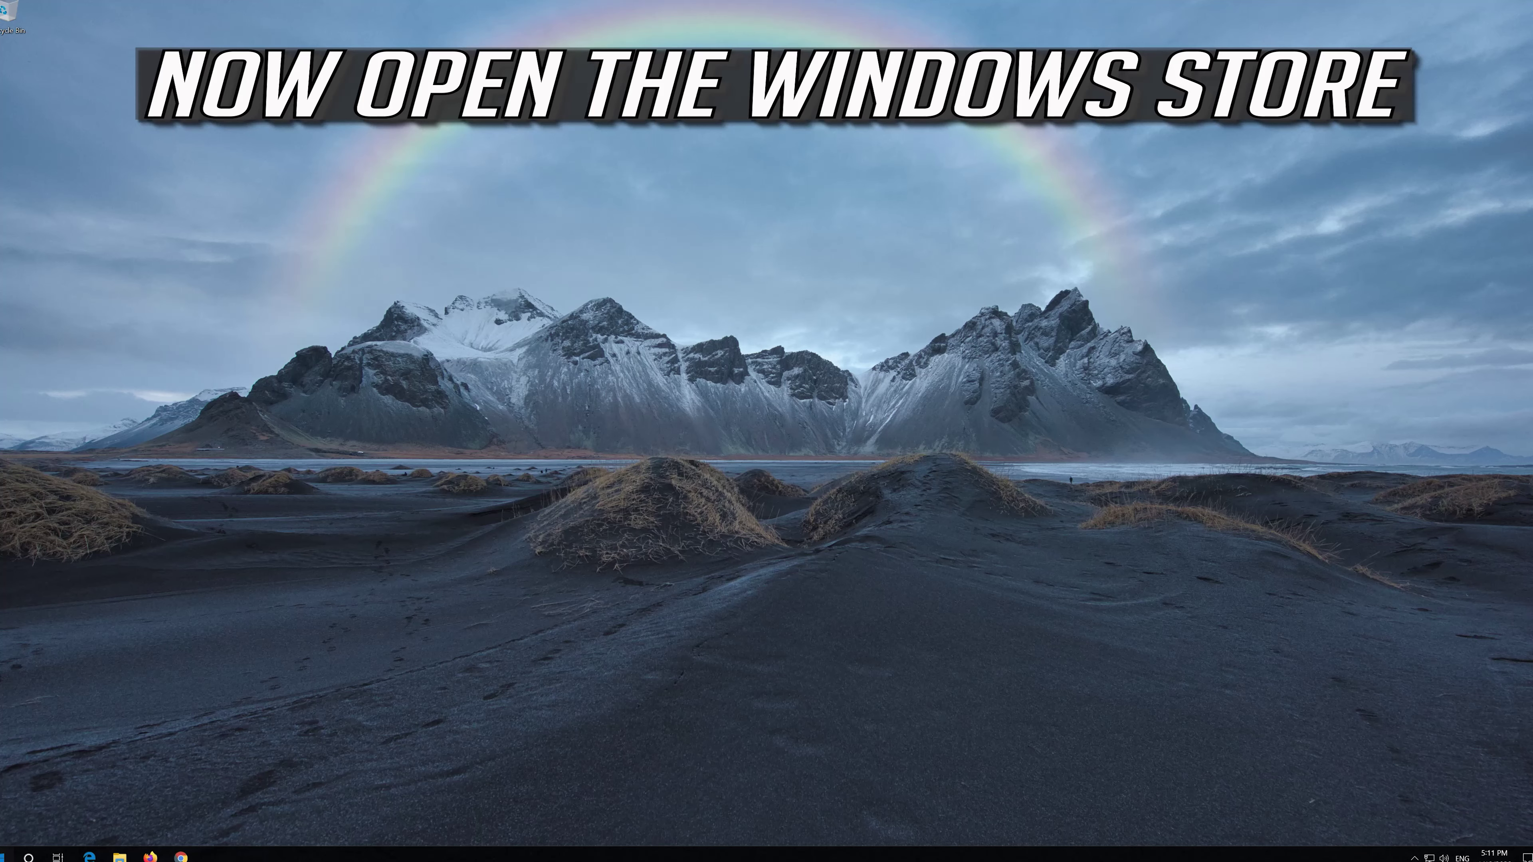
left_click(7, 855)
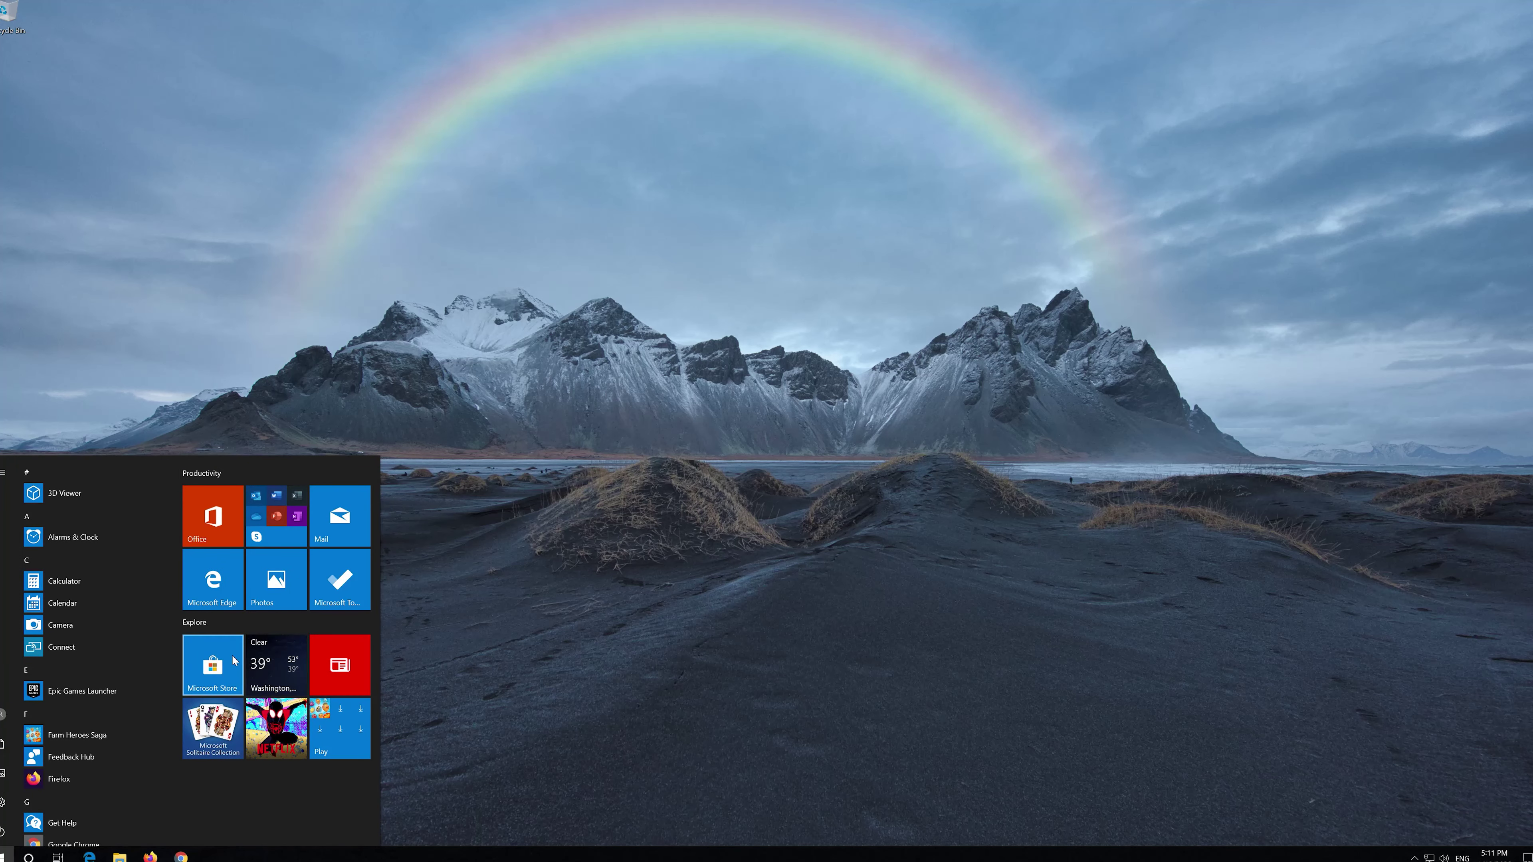
left_click(234, 660)
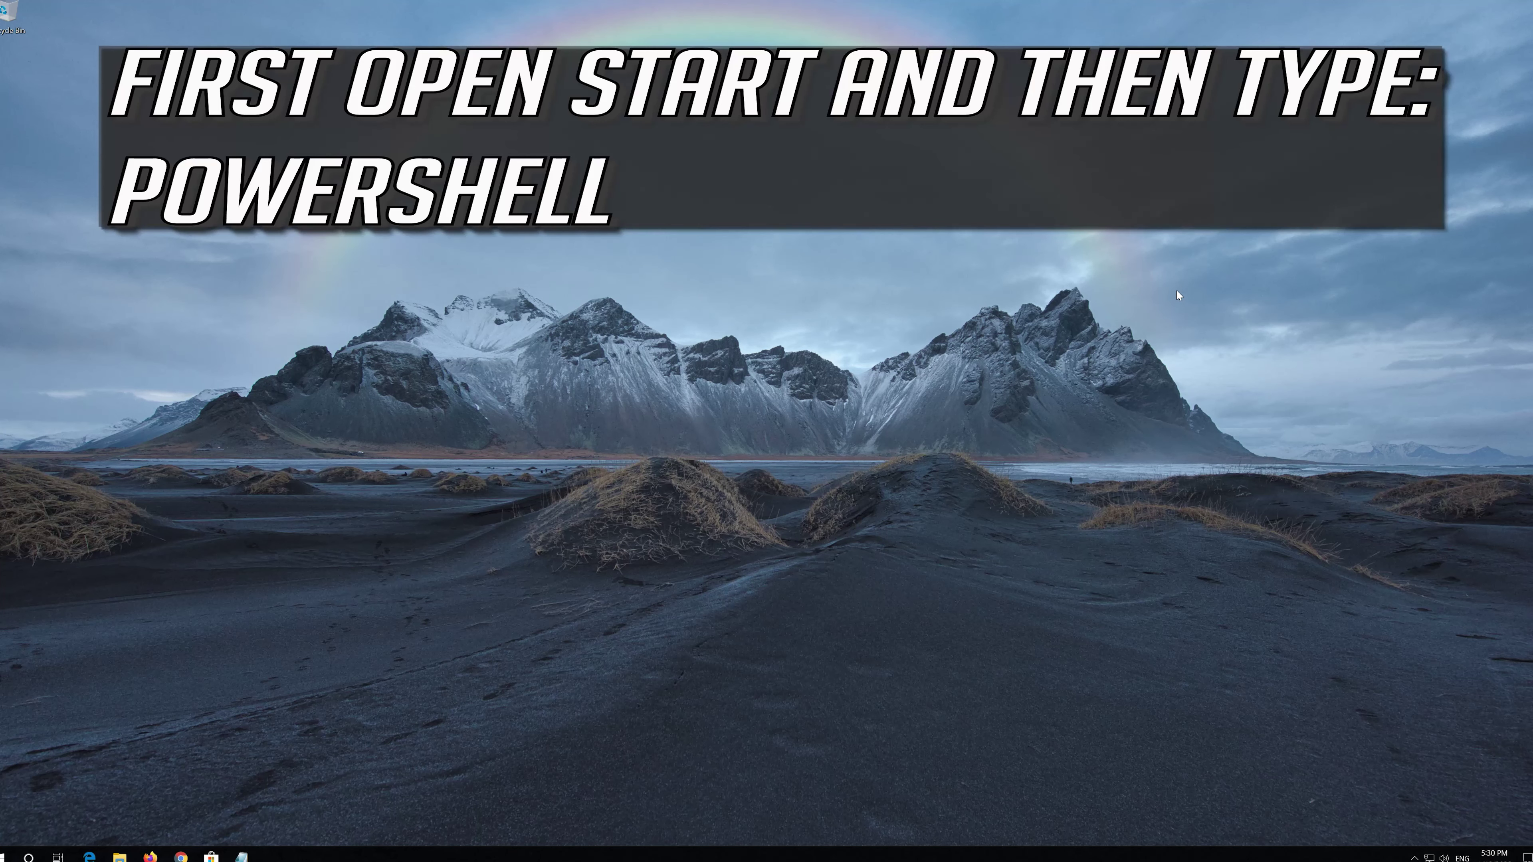
Search for powershell and run Windows PowerShell as administrator, approving the UAC prompt.
key("super")
type("po")
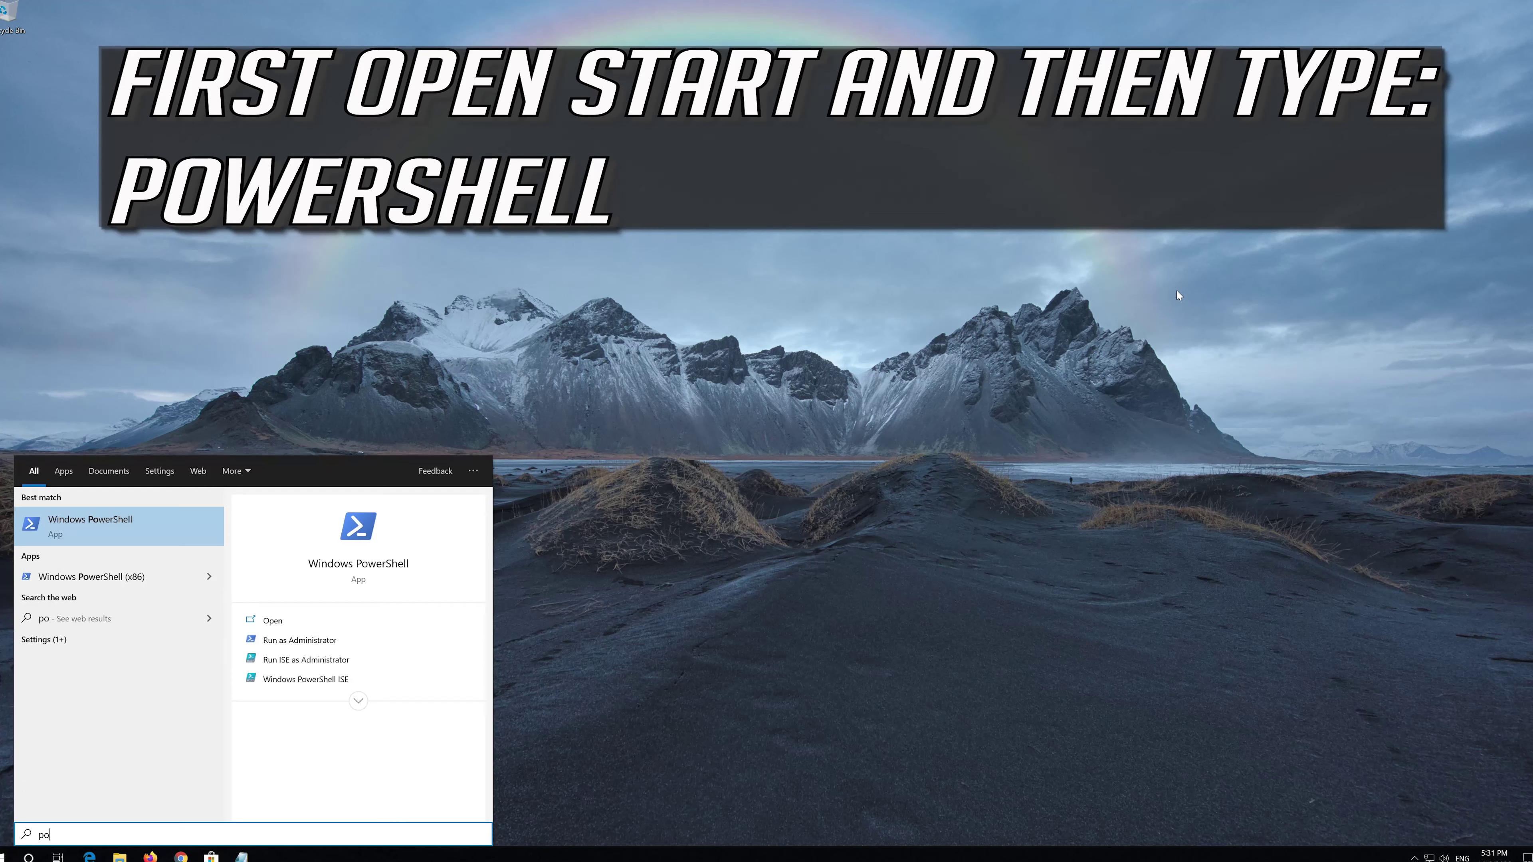
type("wershell")
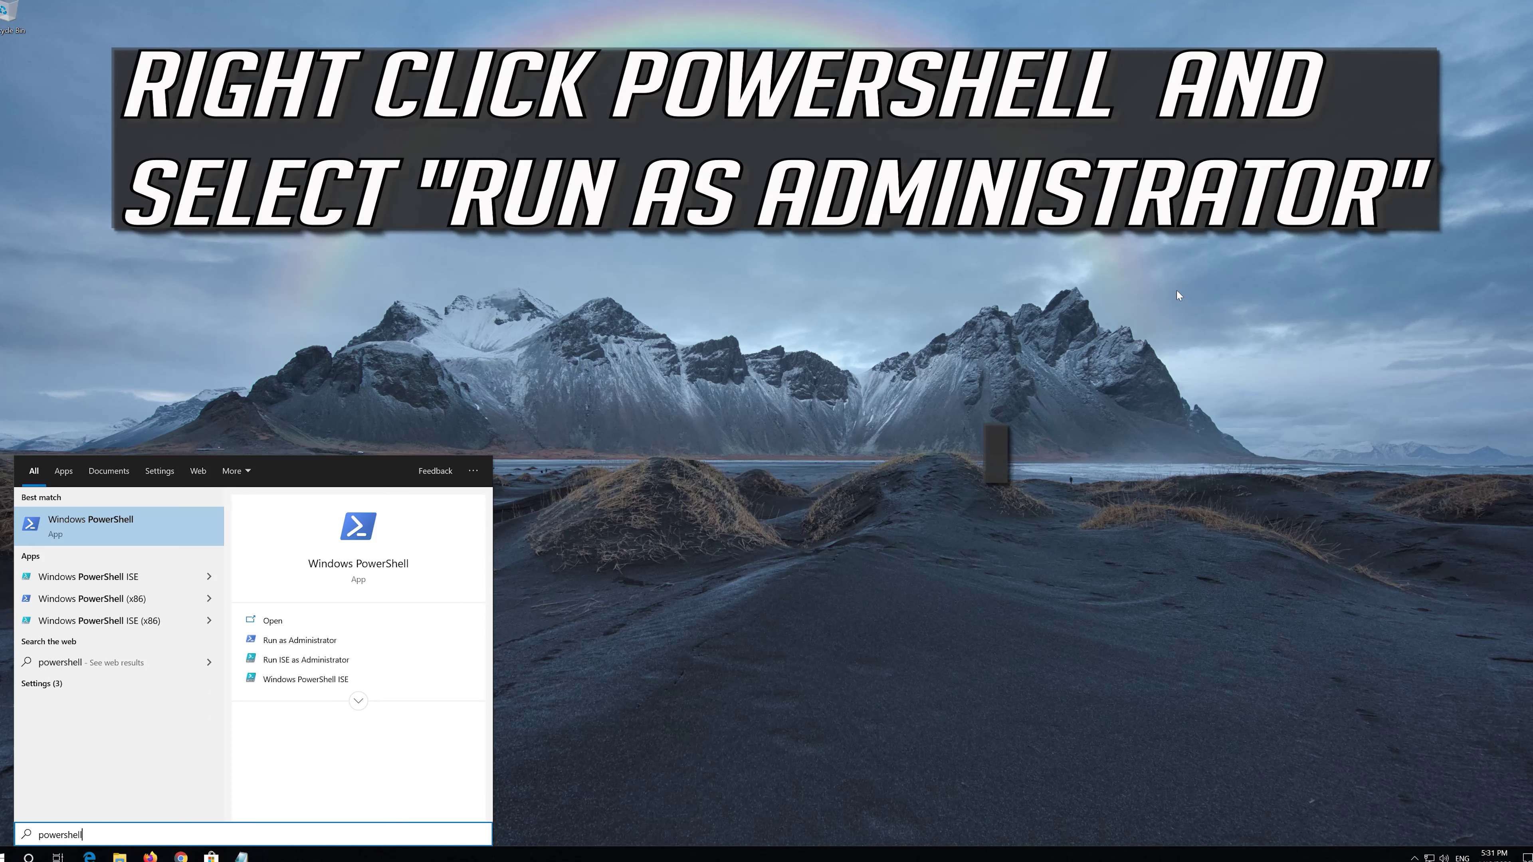
right_click(108, 536)
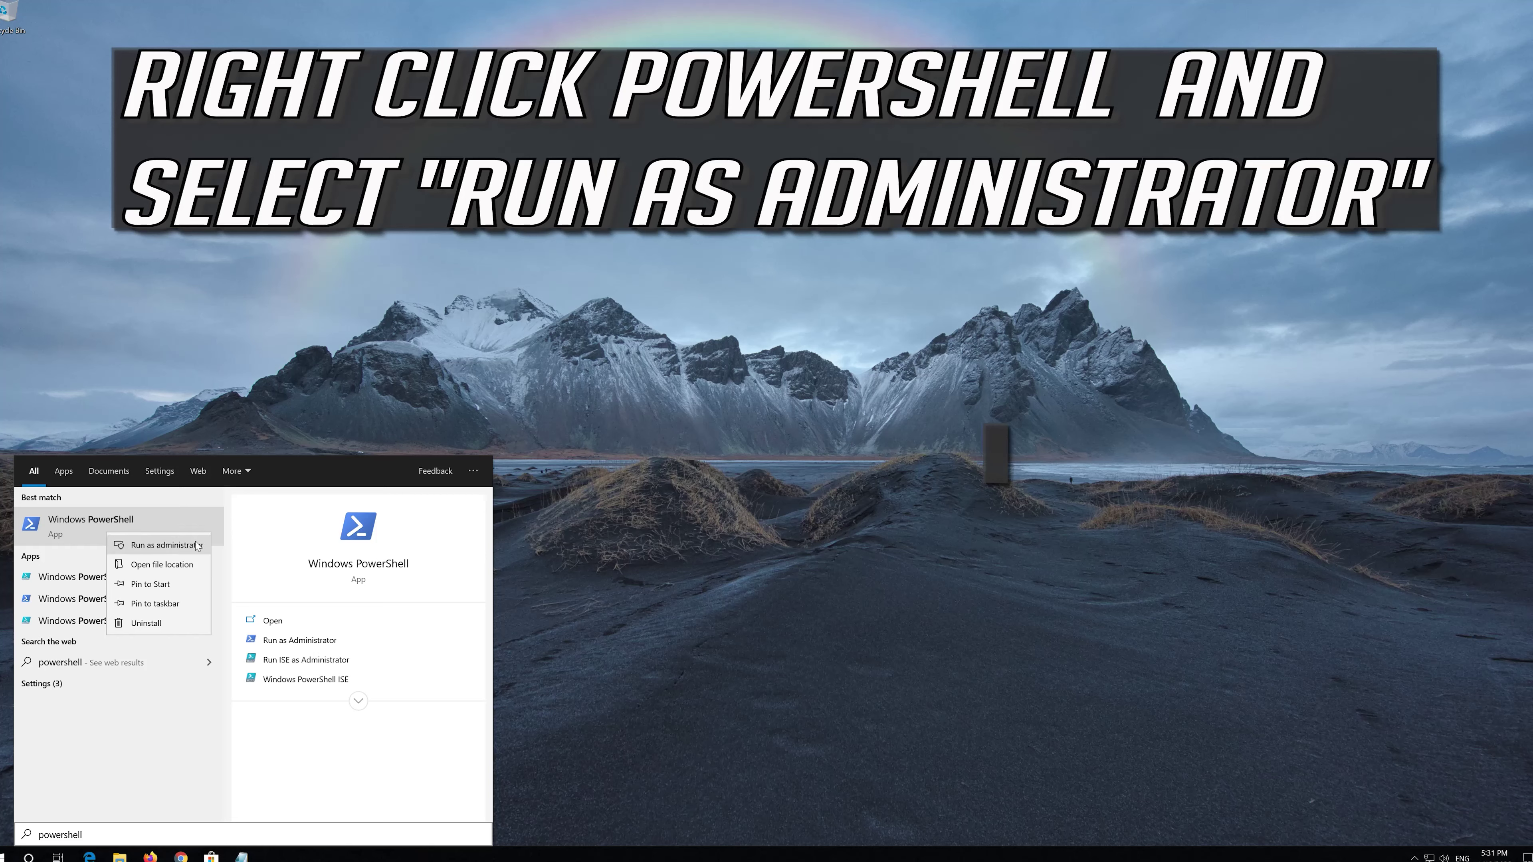
left_click(170, 546)
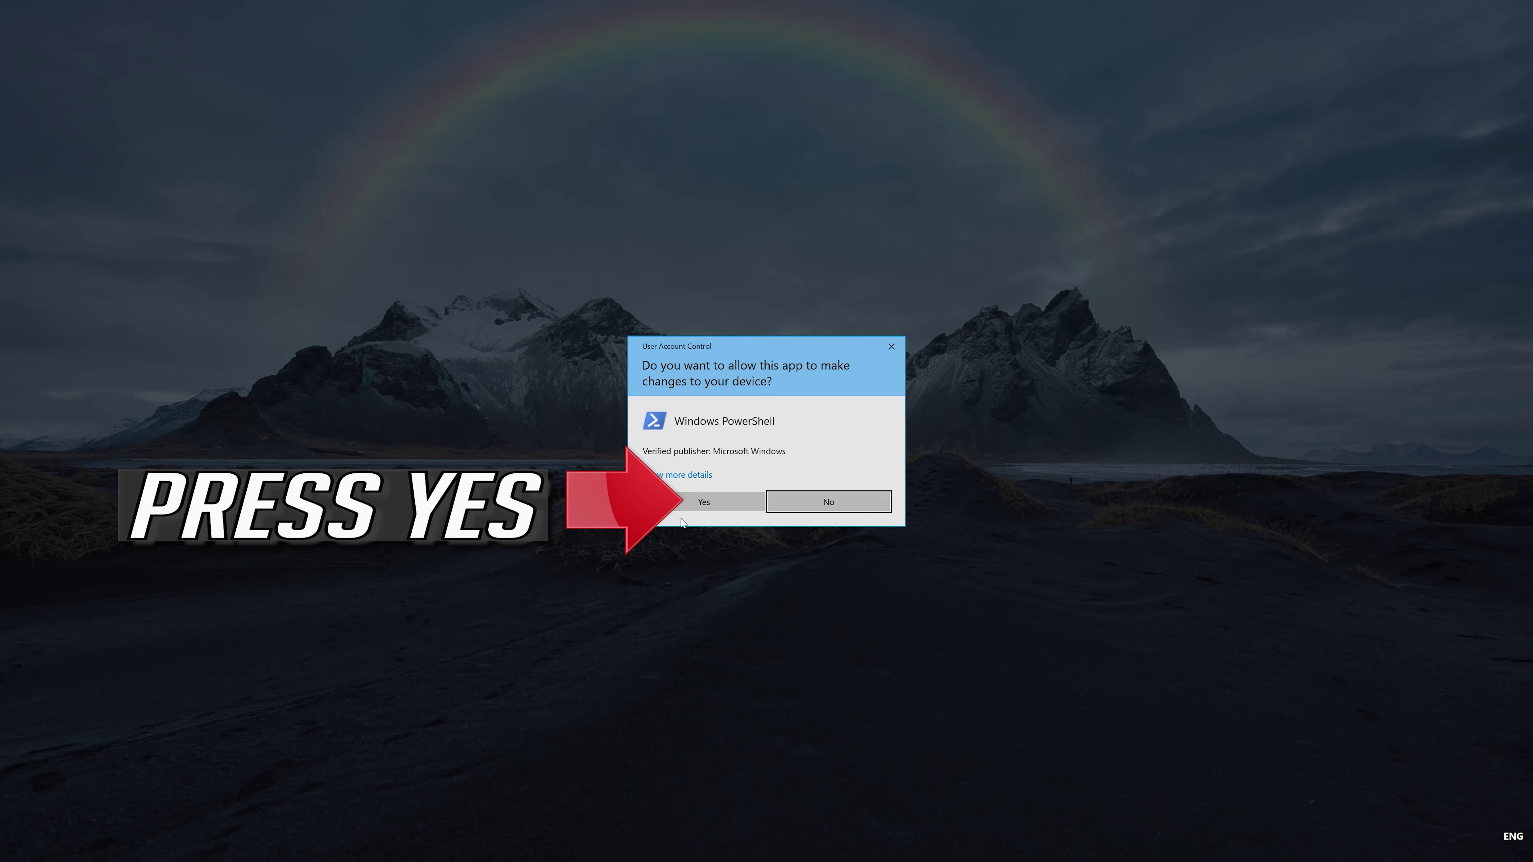
left_click(705, 505)
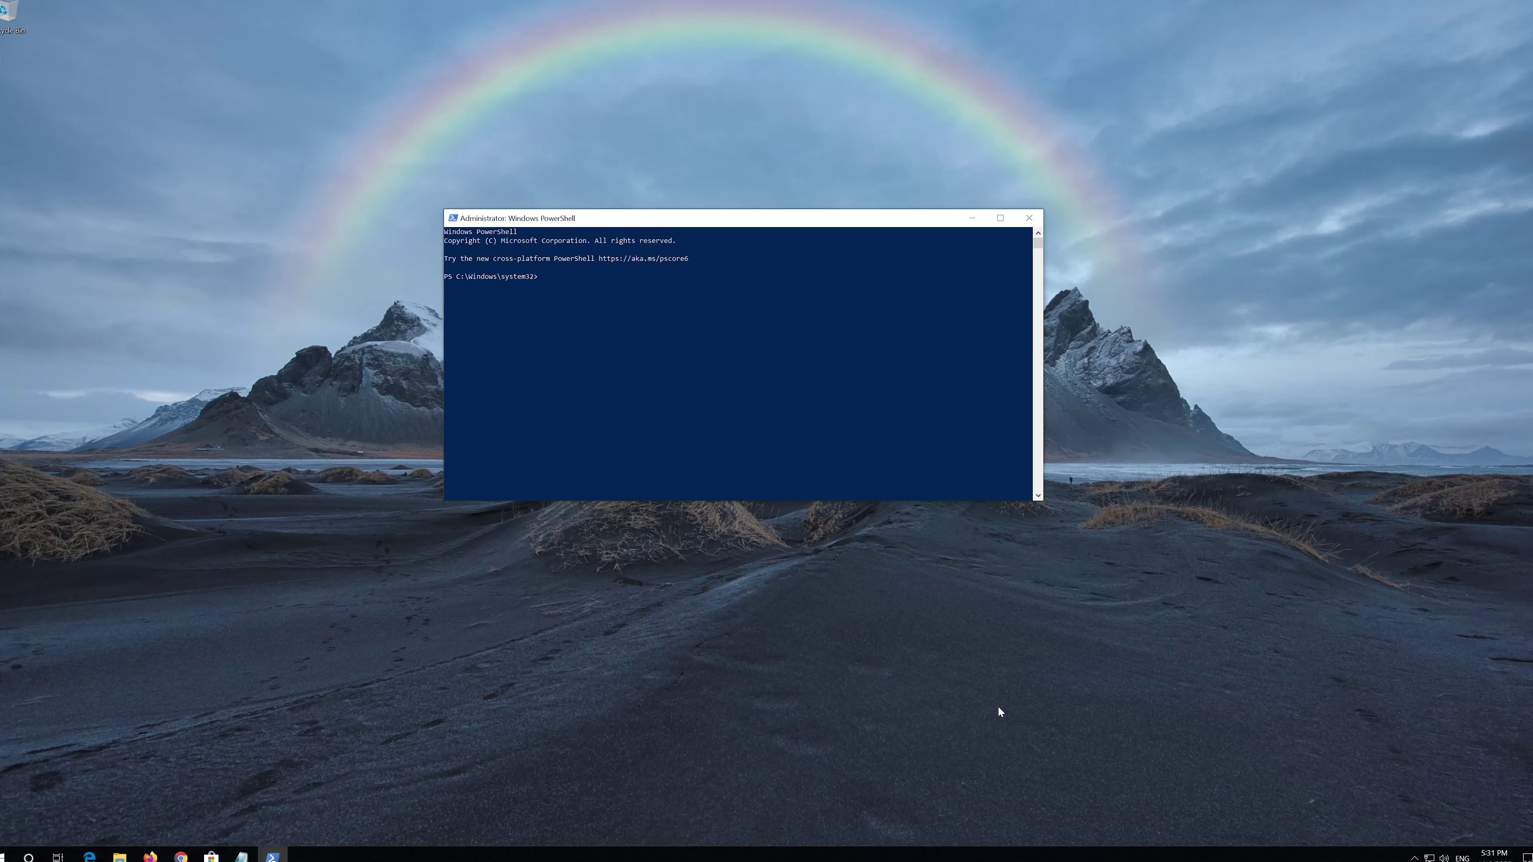
Copy the entire provisioned-app re-registration script from Notepad, then minimize Notepad.
left_click(242, 857)
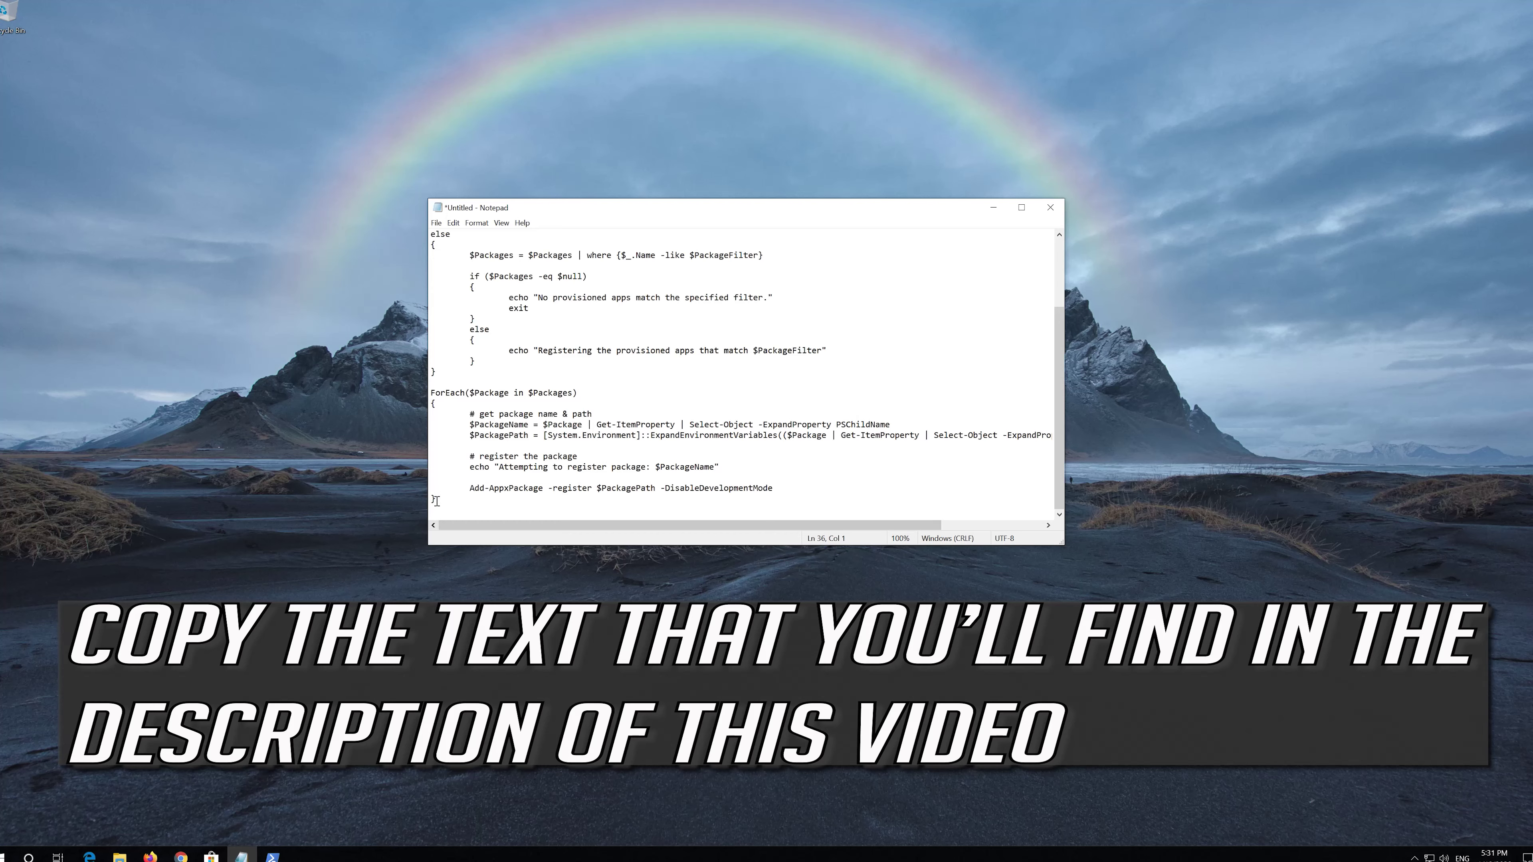
left_click_drag(438, 500, 381, 231)
right_click(579, 253)
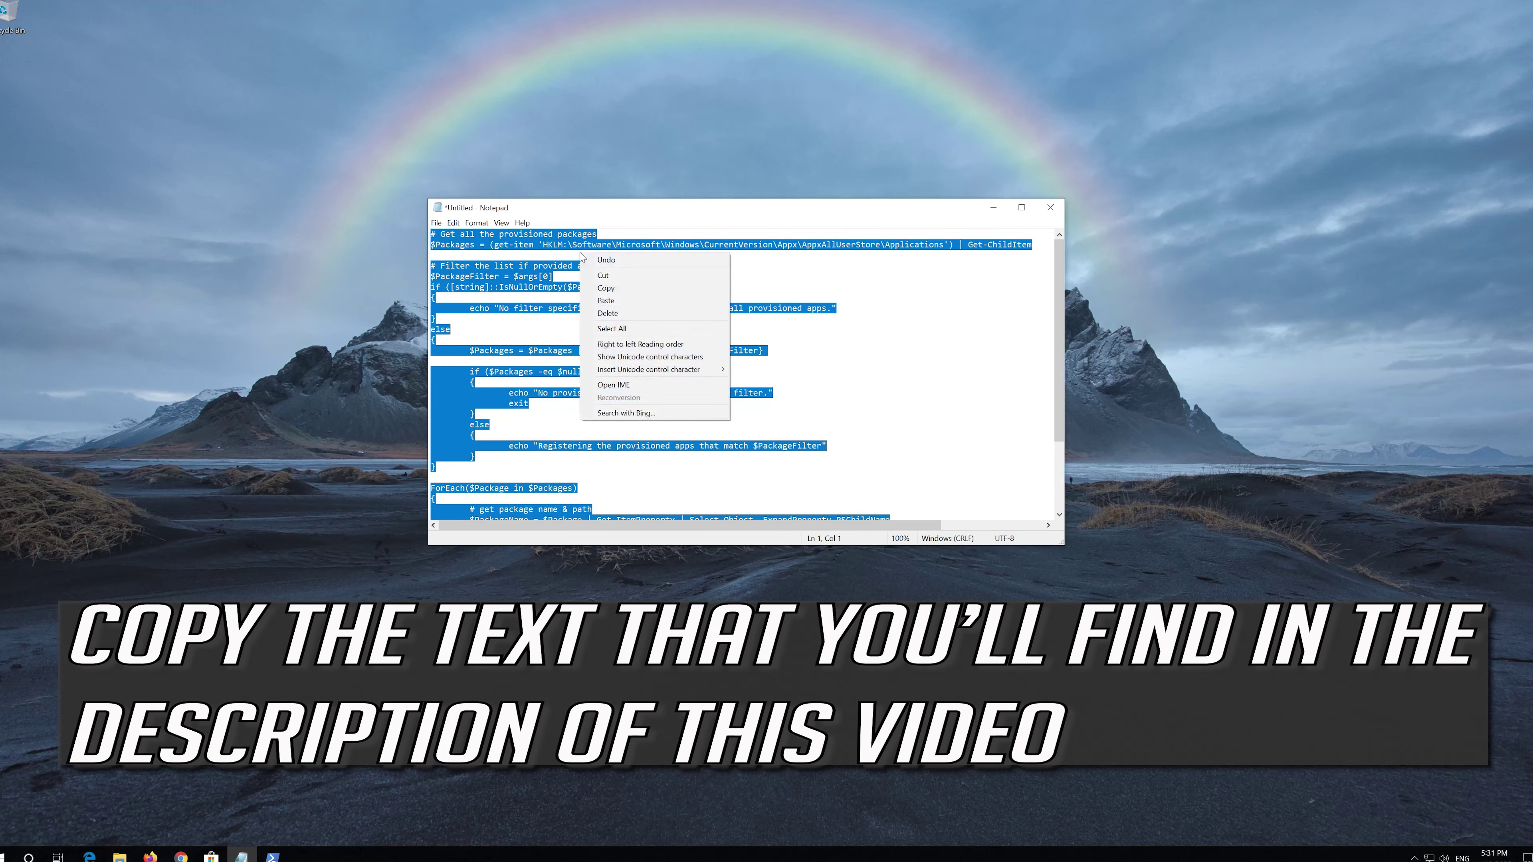
left_click(604, 288)
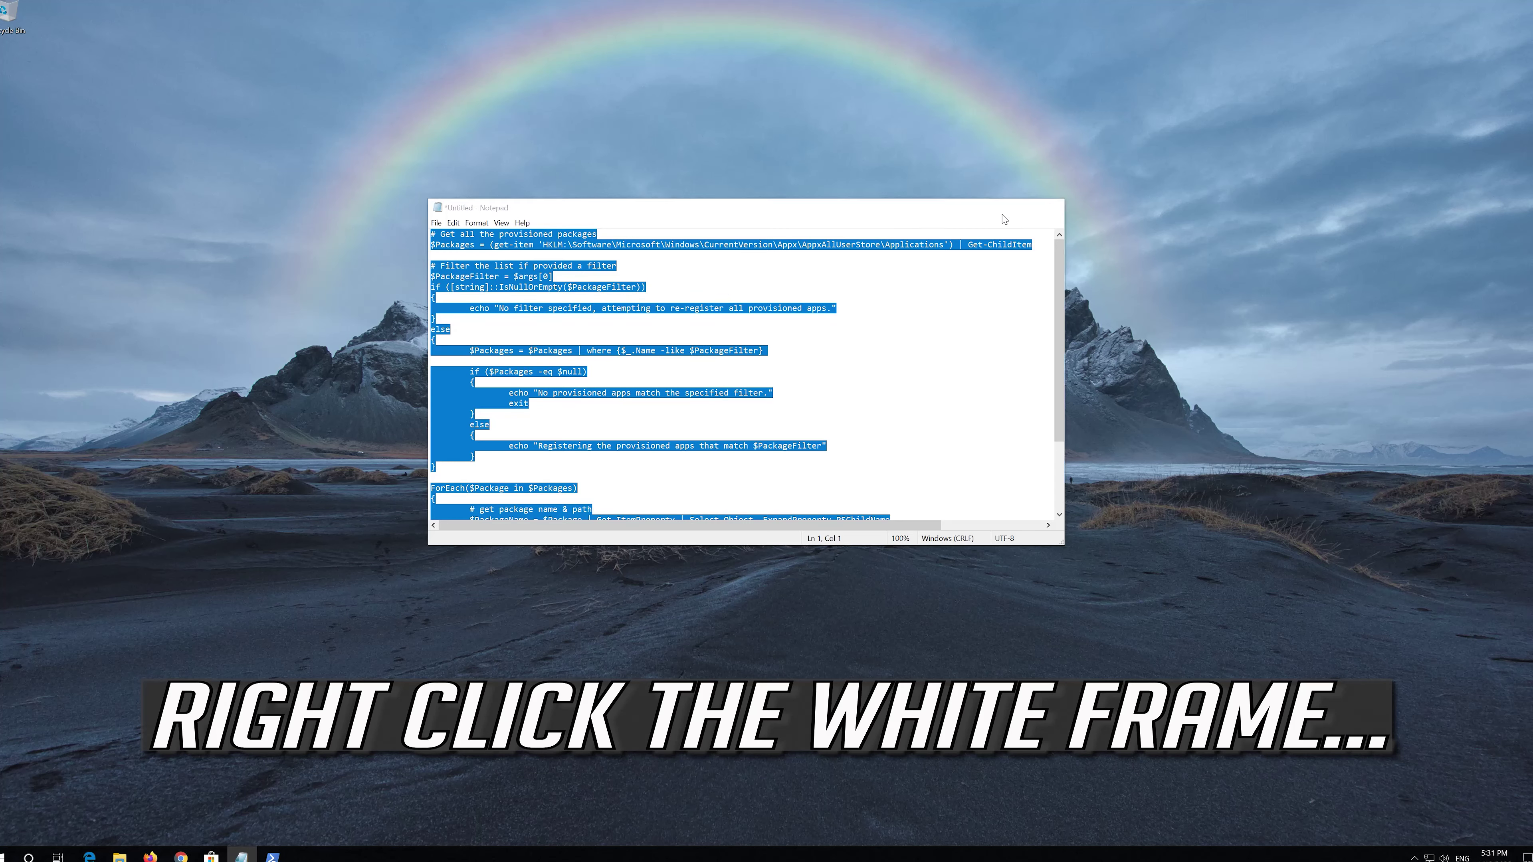
left_click(993, 208)
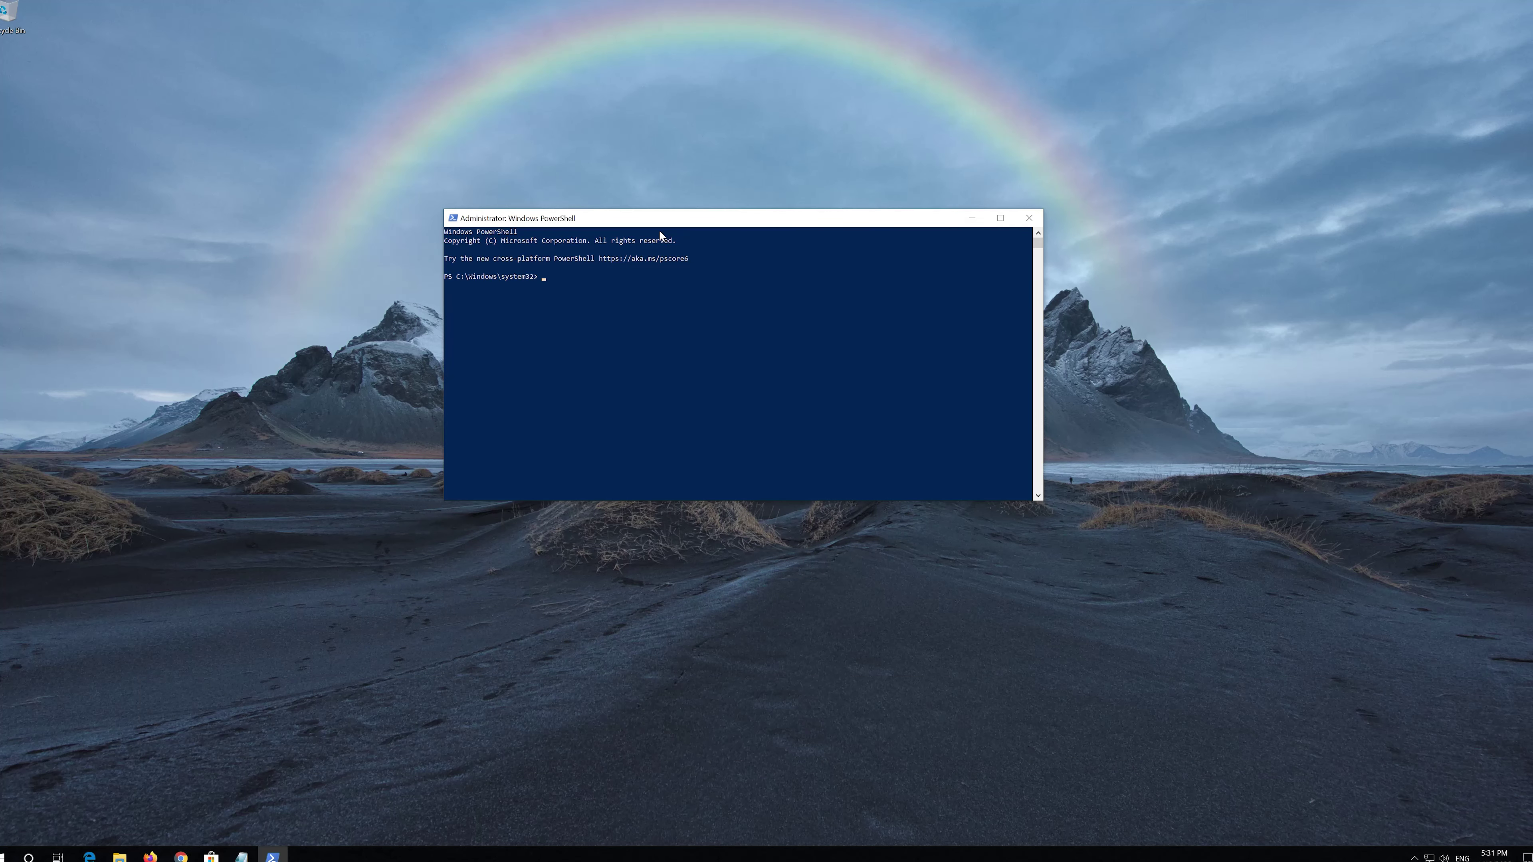
Paste and run the re-registration script in elevated PowerShell, then exit PowerShell.
right_click(714, 217)
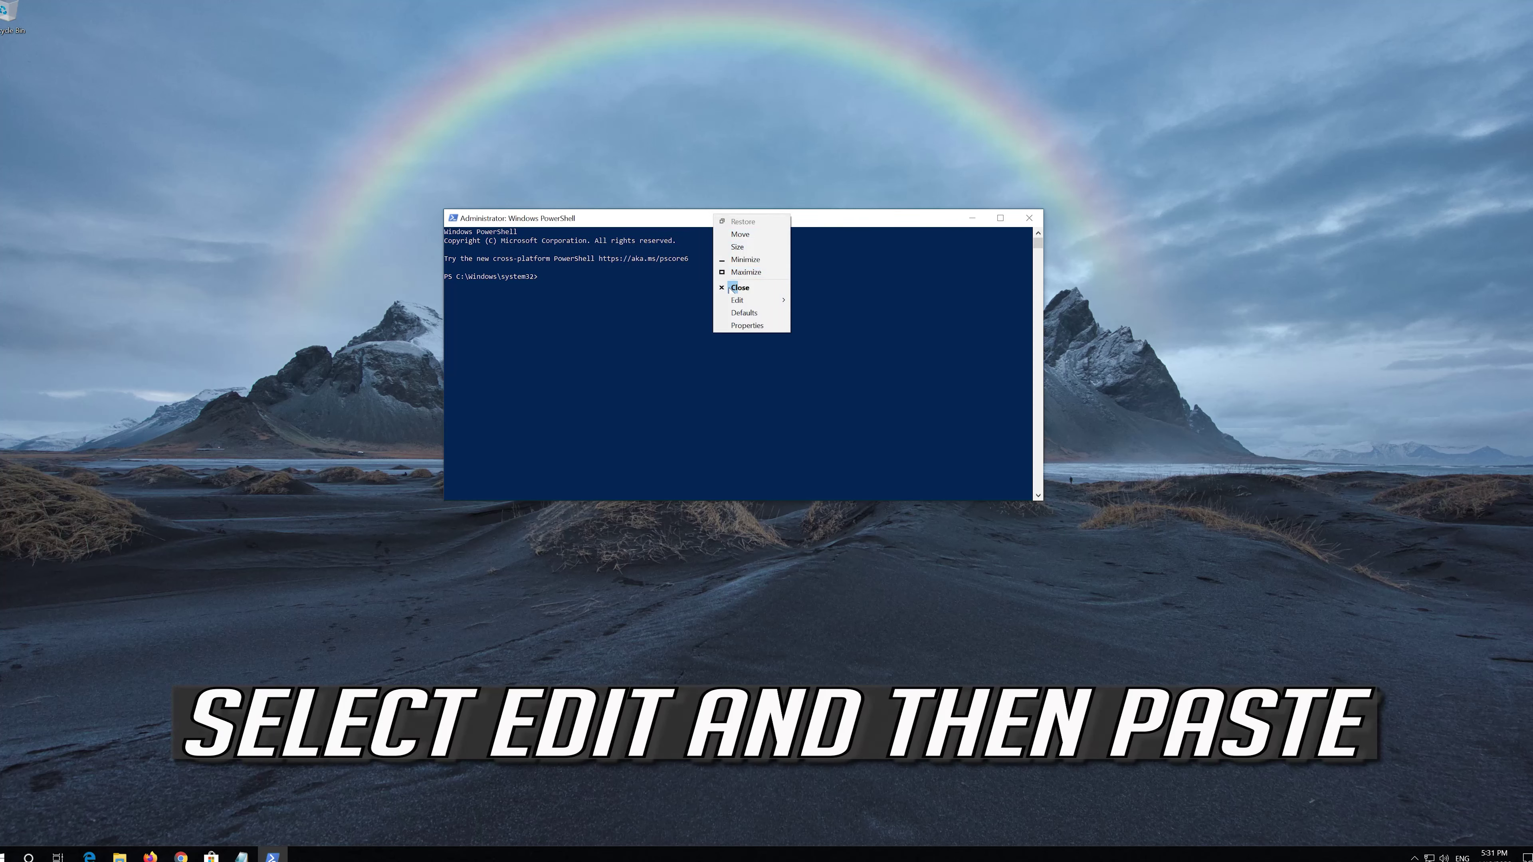
mouse_move(731, 302)
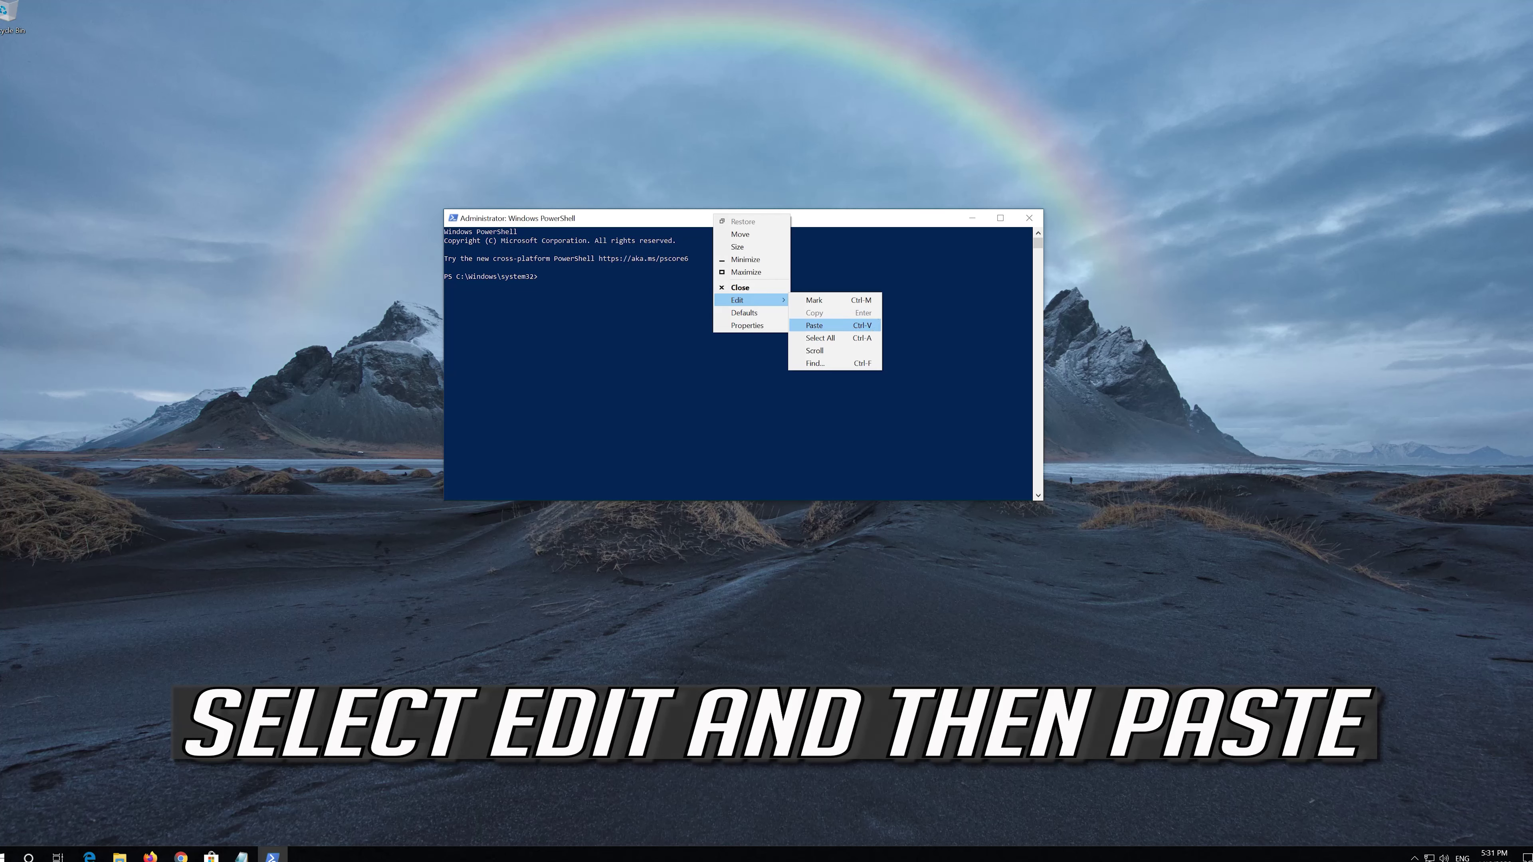
left_click(843, 325)
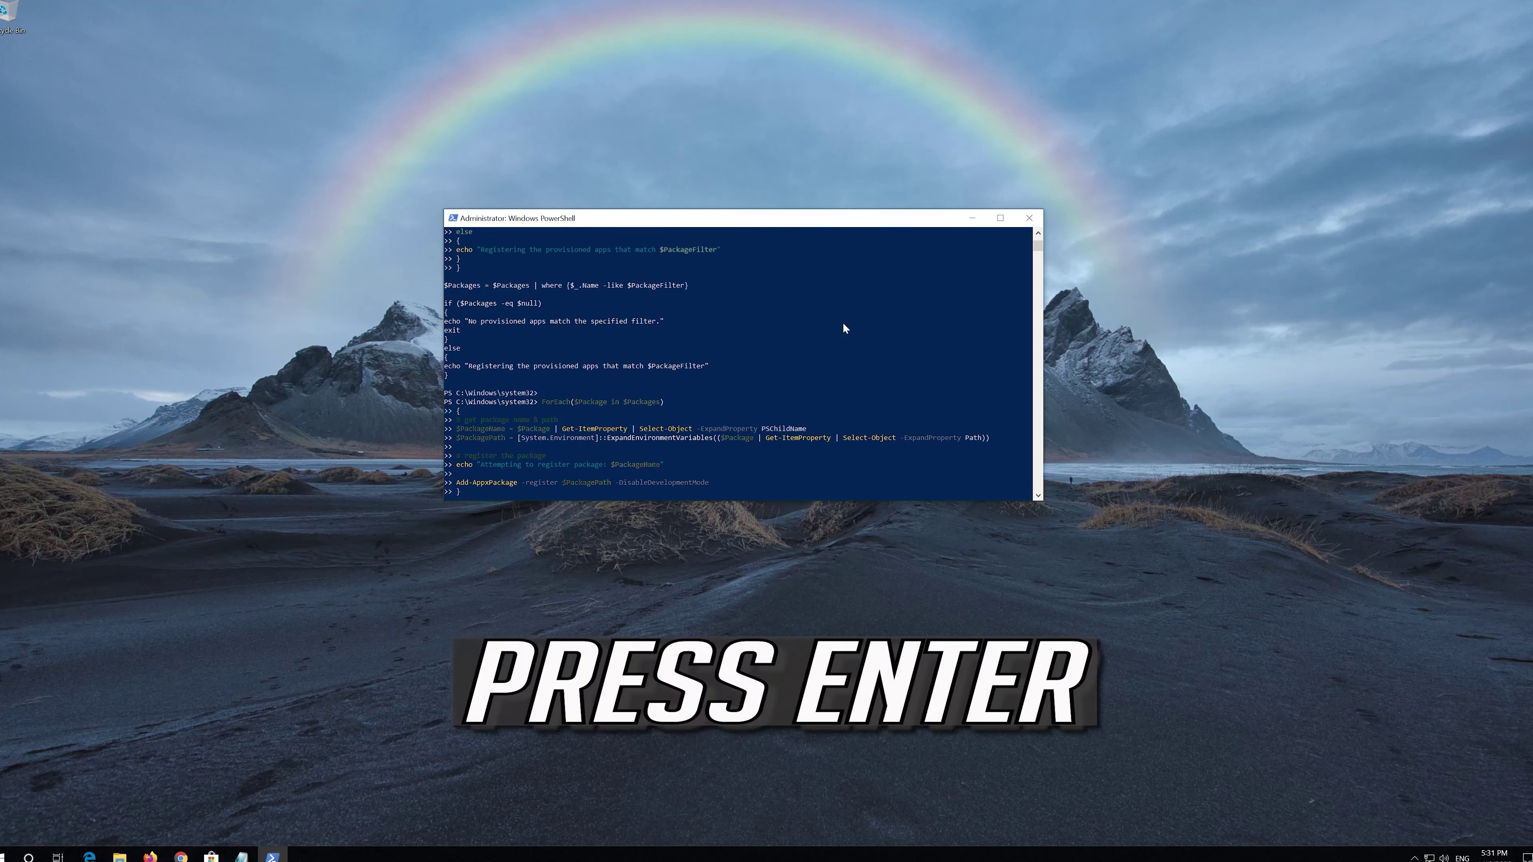
key("Return")
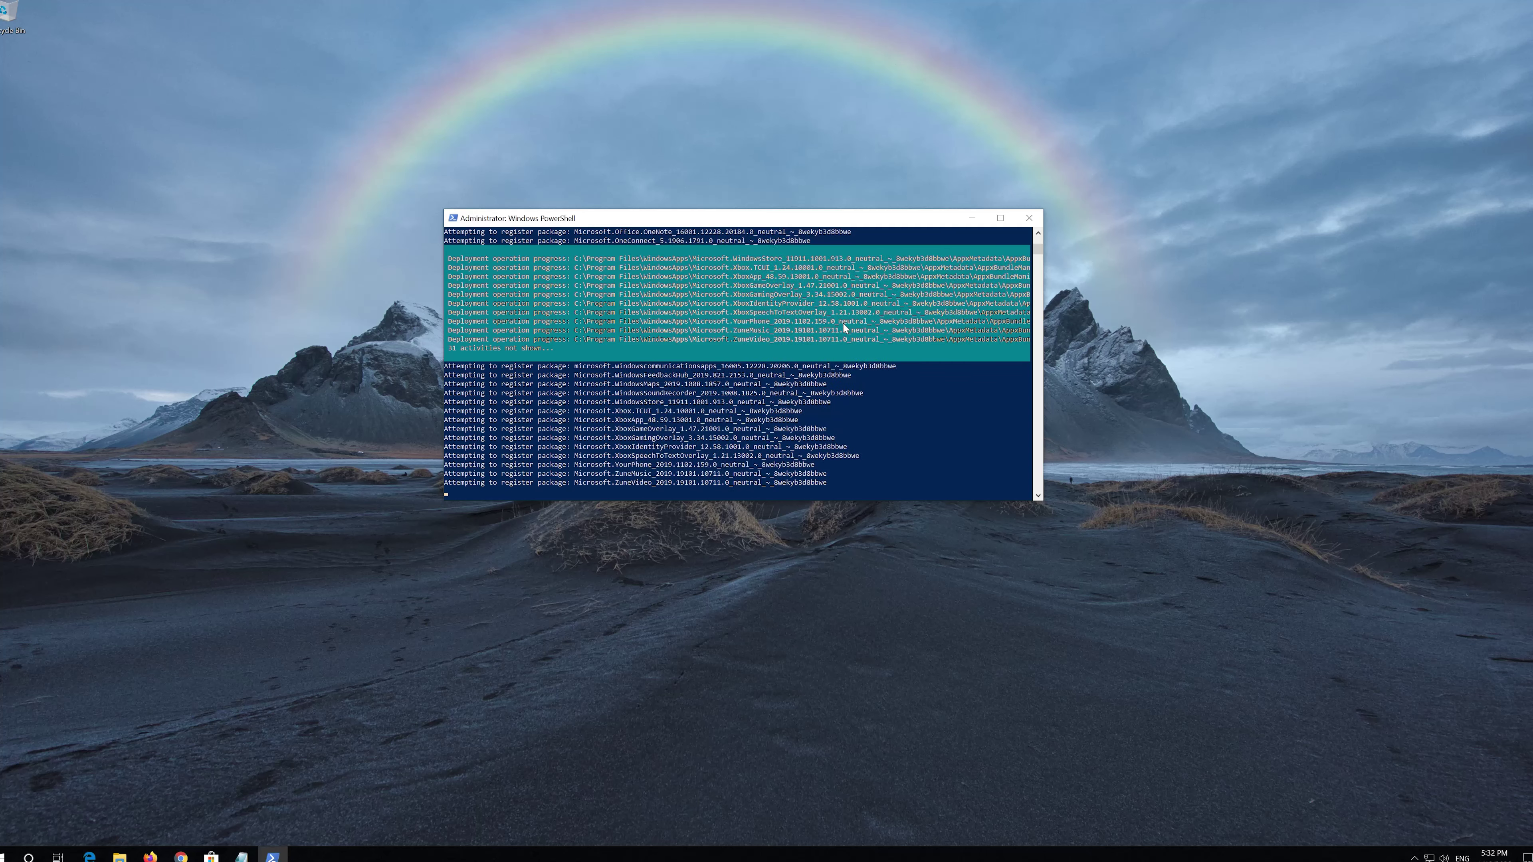
type("it")
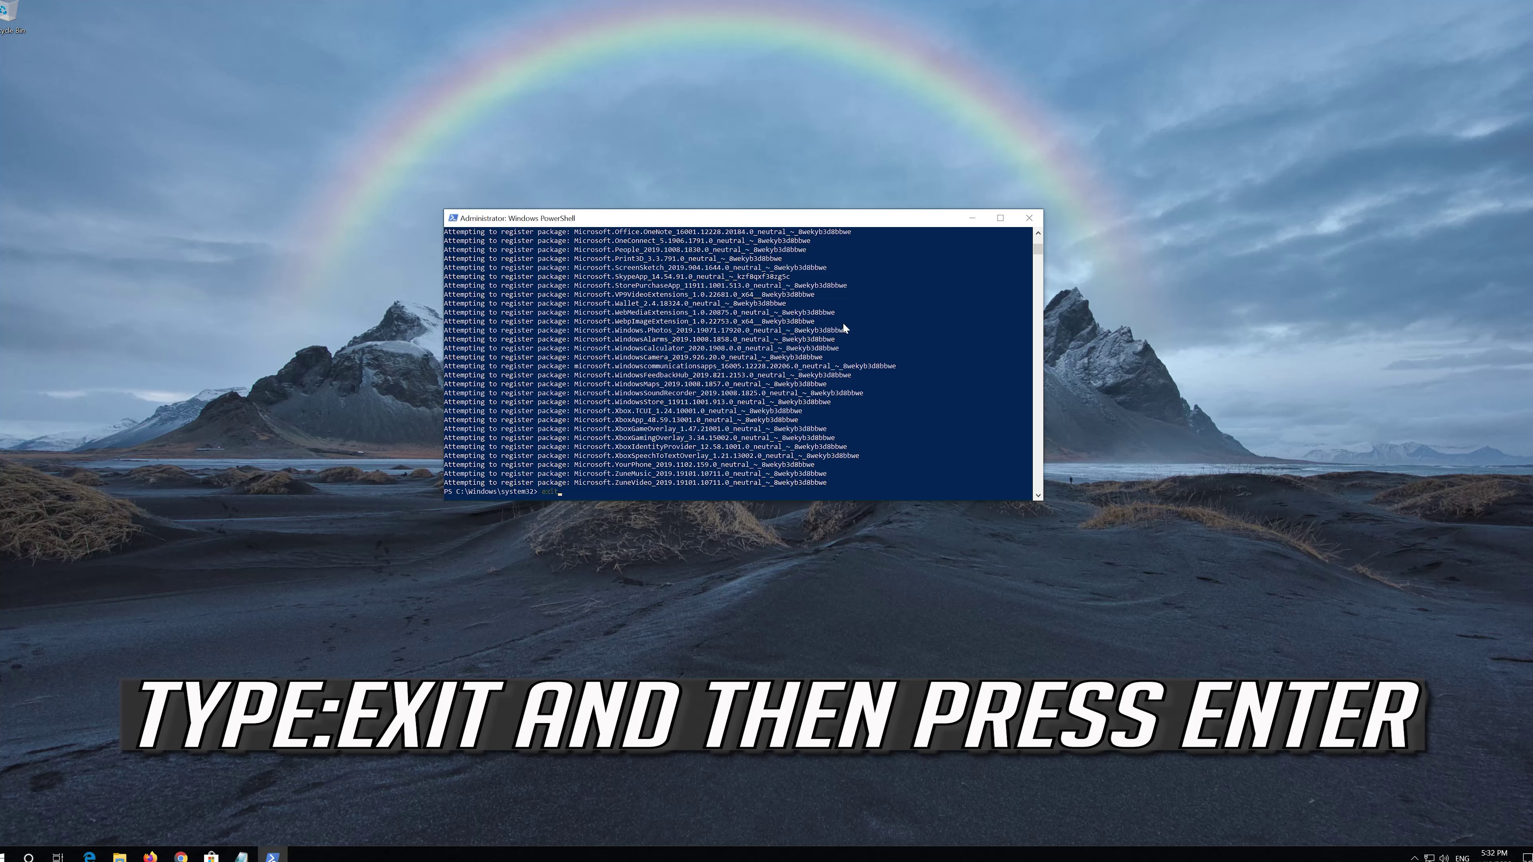
key("Return")
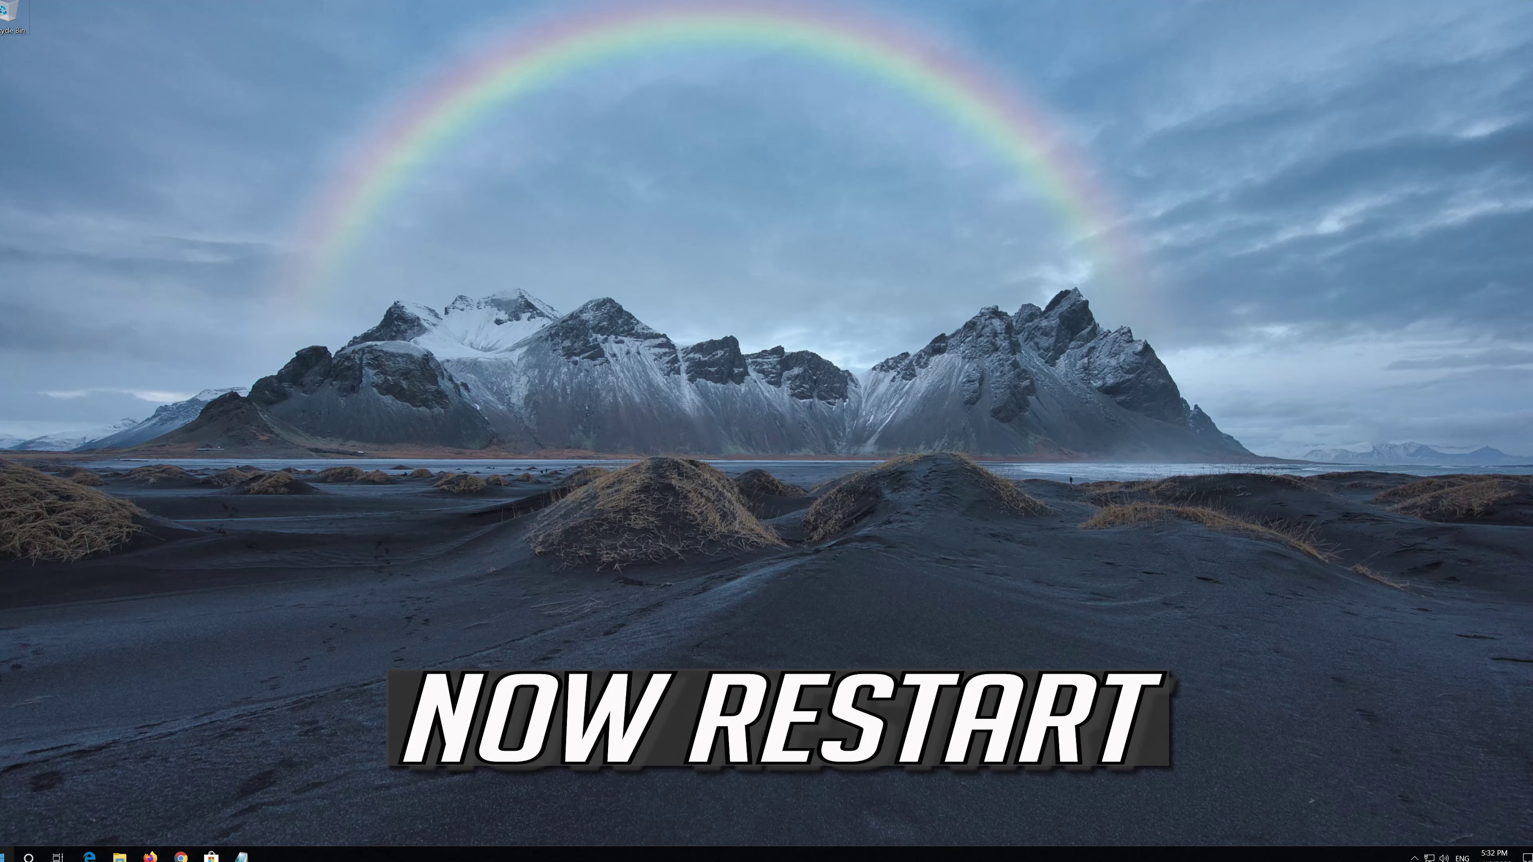
Restart the computer from the Start menu's Power options.
left_click(7, 856)
mouse_move(5, 832)
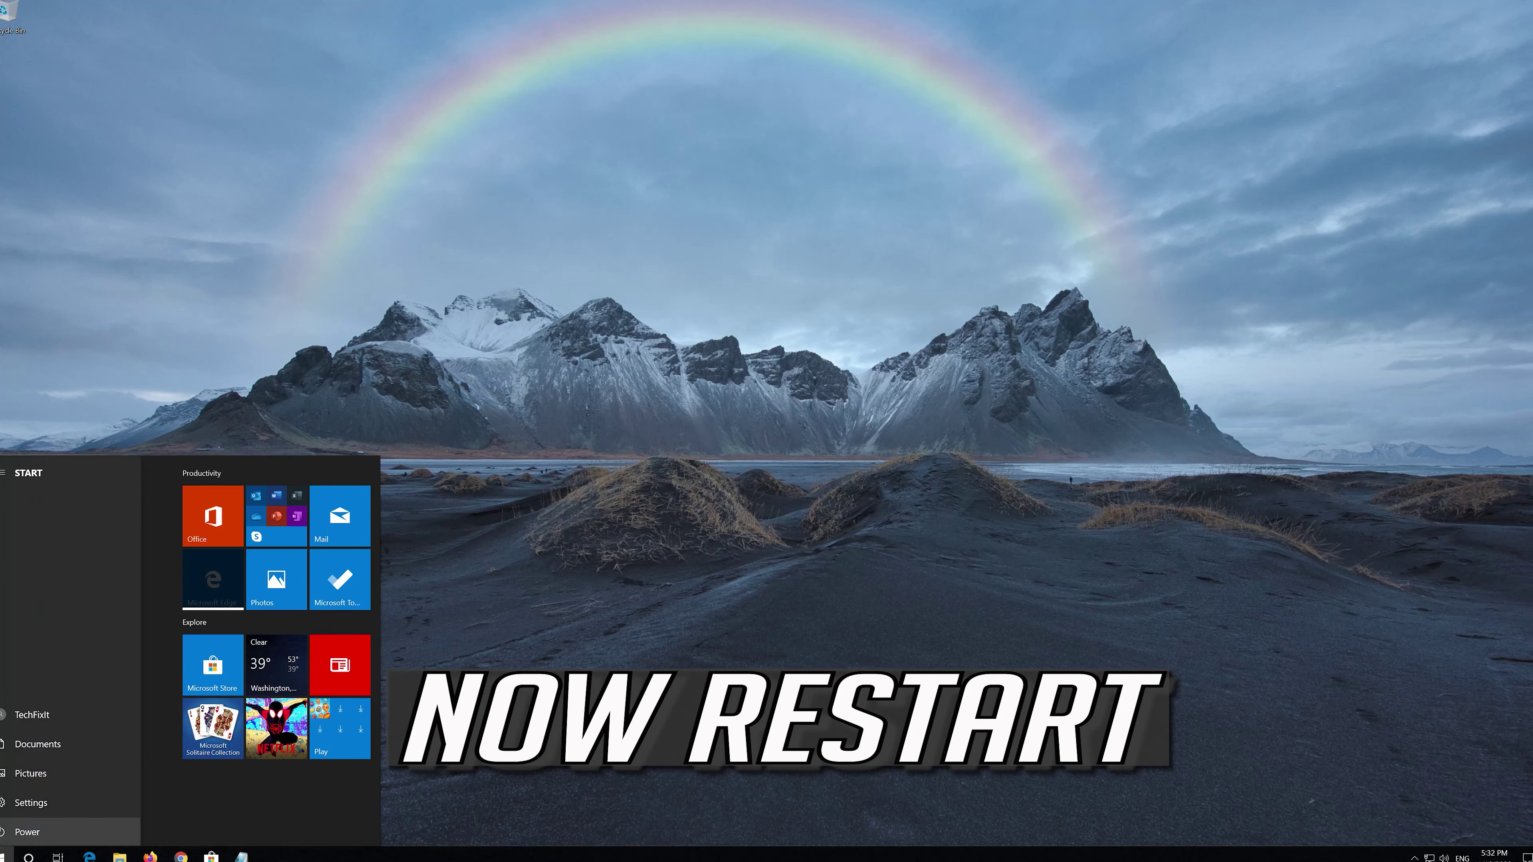